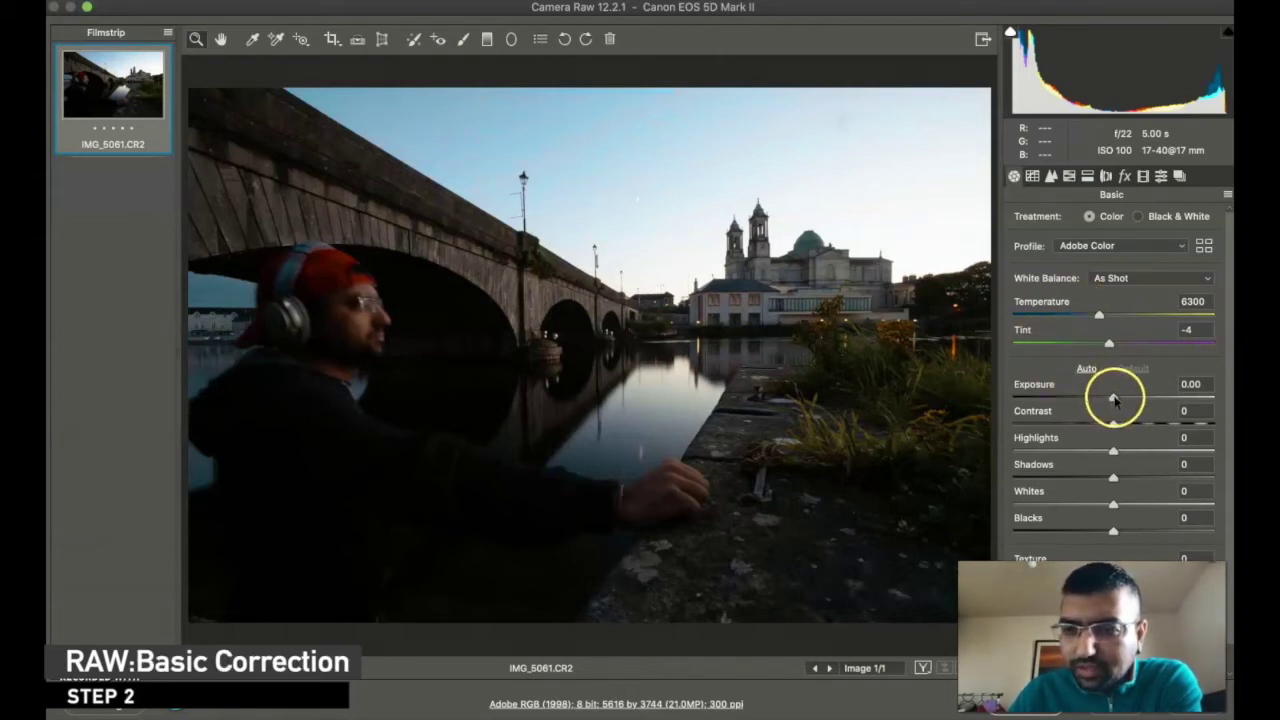
Set the photo's exposure to +0.40, contrast to +6, highlights to -23 and shadows to +64
drag(1115, 399, 1092, 453)
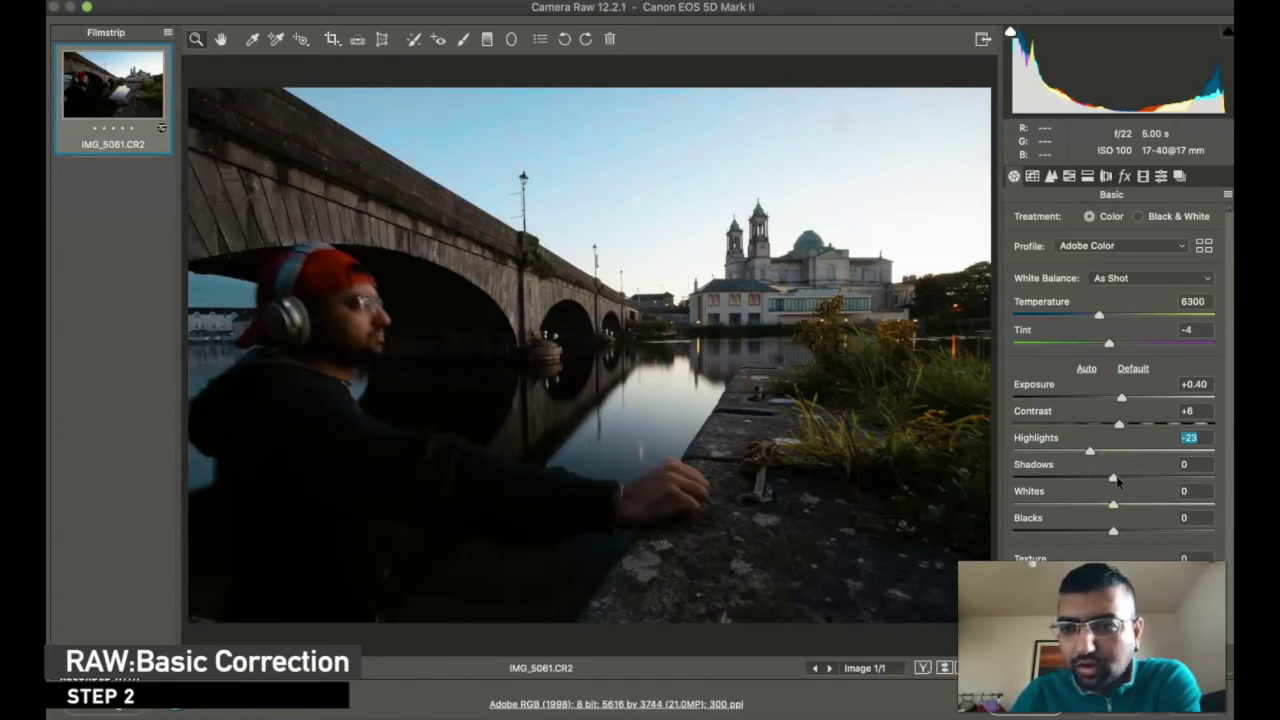
click(1114, 480)
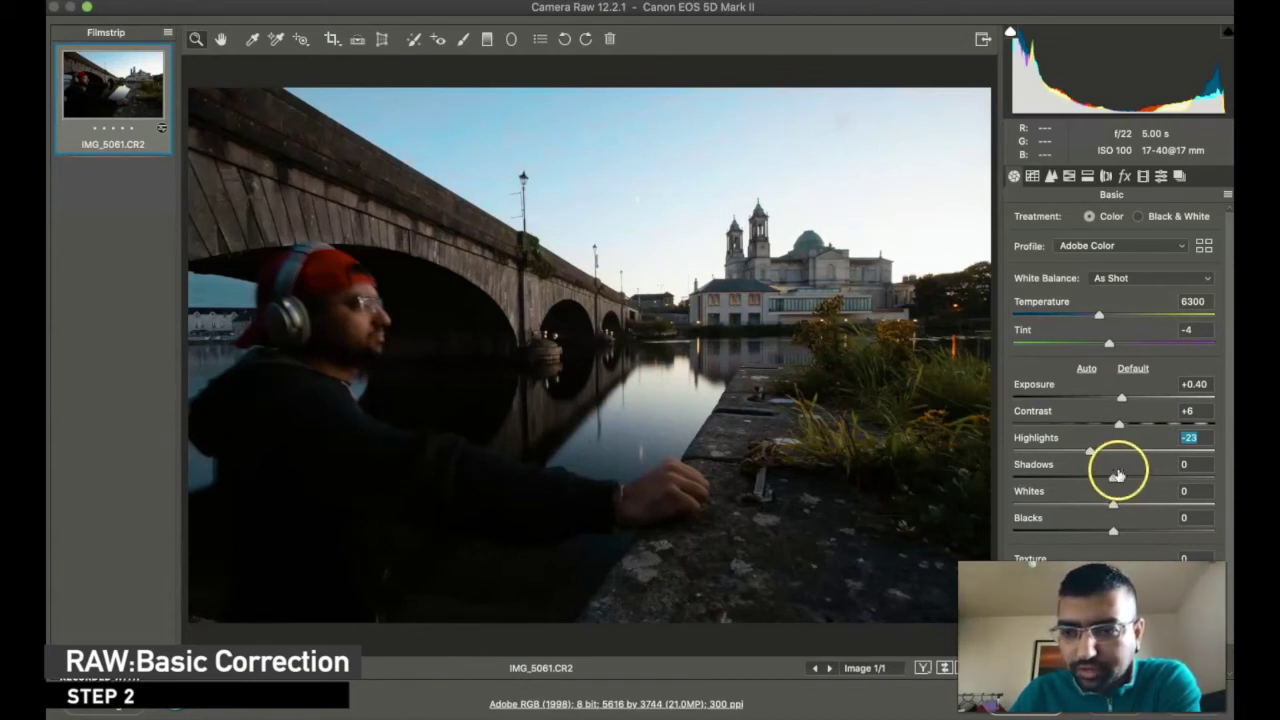
drag(1116, 476, 1165, 470)
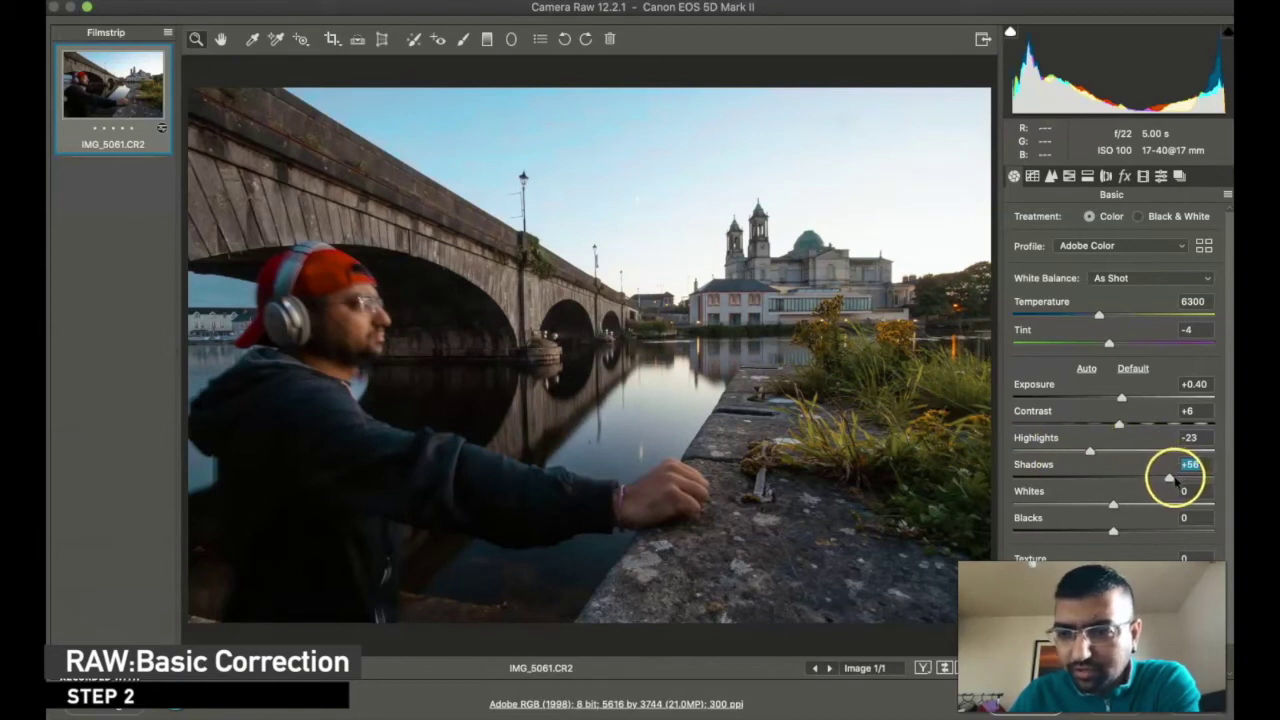
drag(1172, 481, 1183, 478)
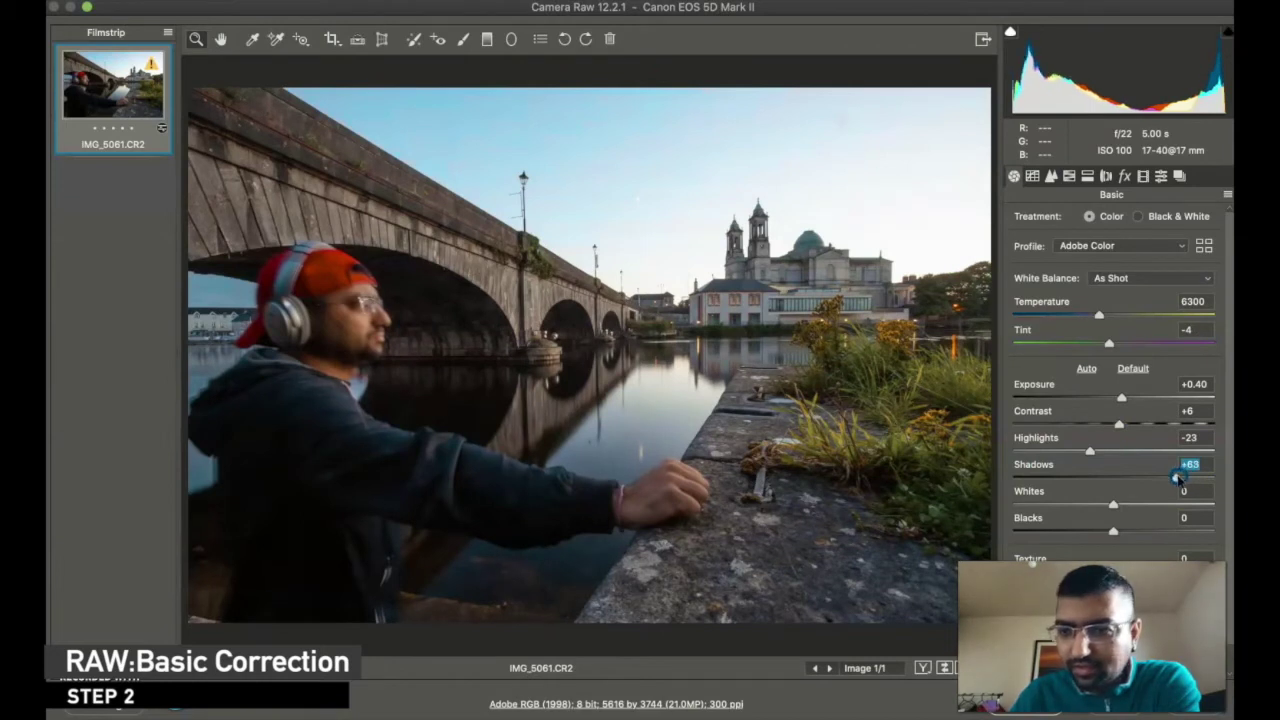
drag(1184, 477, 1177, 479)
Set the photo's blacks to +5 and whites to -7
click(1113, 531)
mouse_move(1113, 531)
mouse_down()
mouse_move(1177, 525)
mouse_move(1122, 517)
mouse_up()
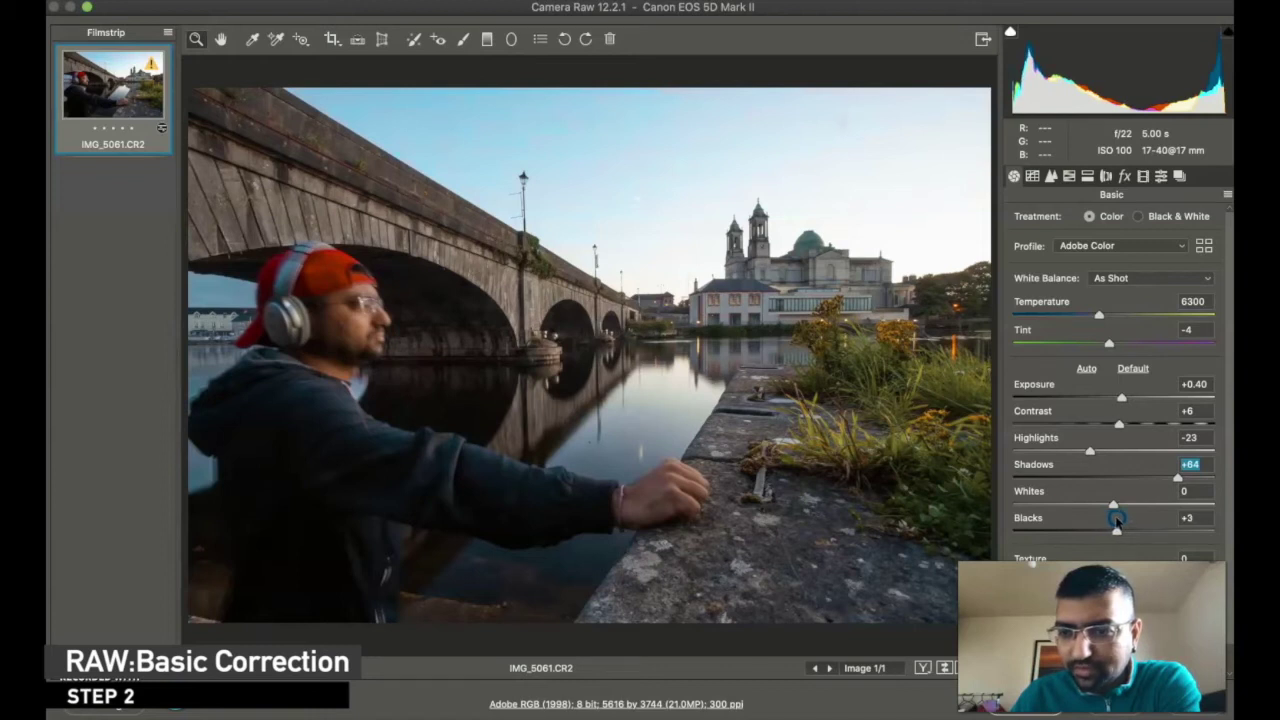
click(1118, 519)
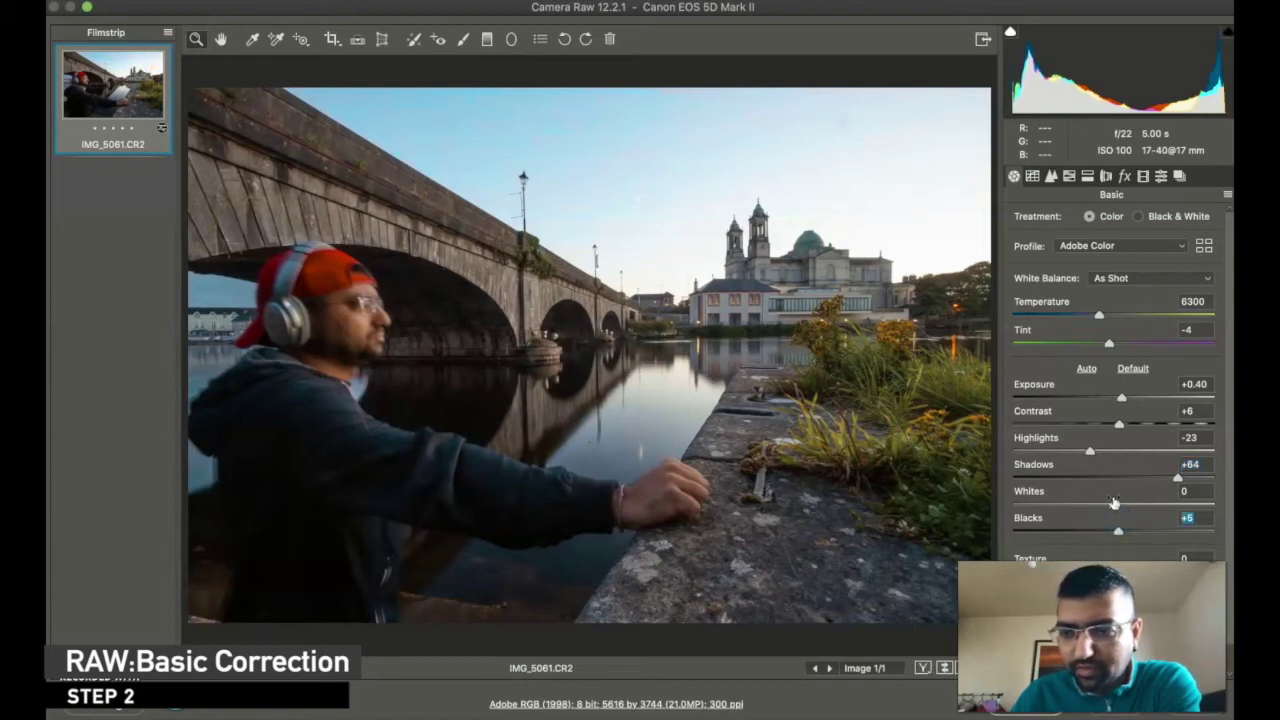
drag(1114, 503, 1109, 502)
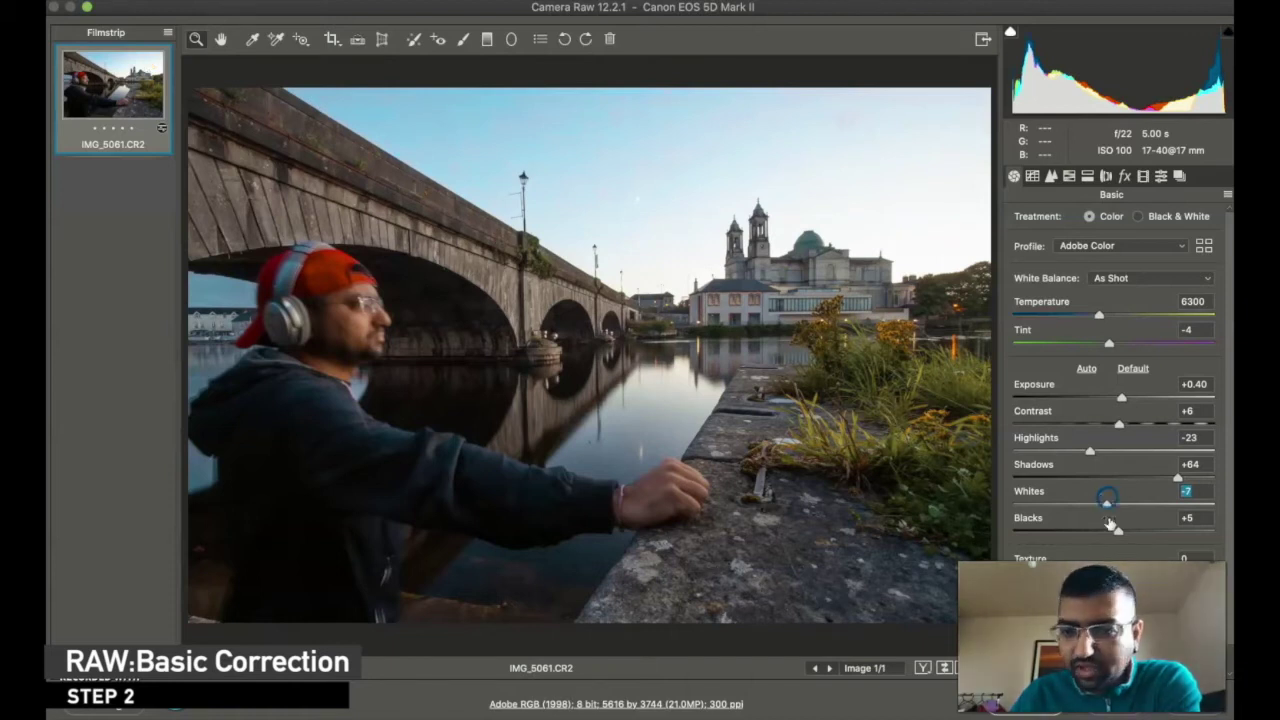
Set the photo's texture to +5 and clarity to +7
scroll(1120, 548, down, 1)
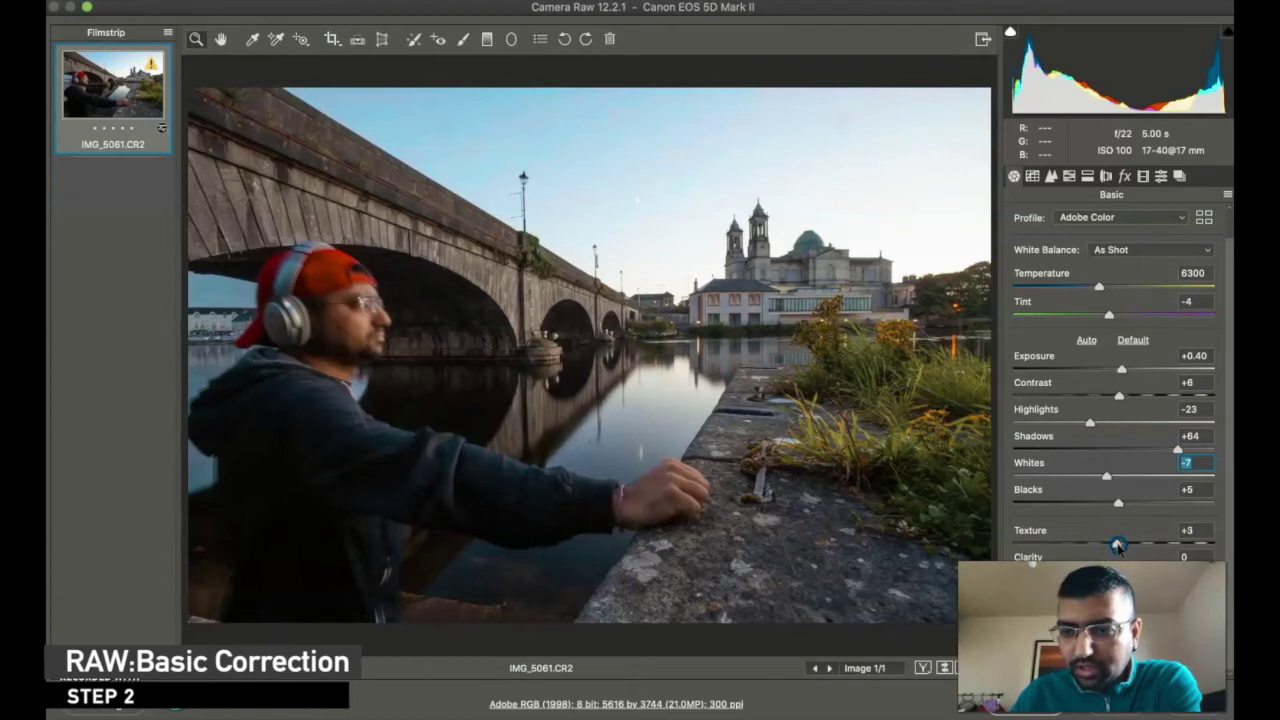
click(1119, 543)
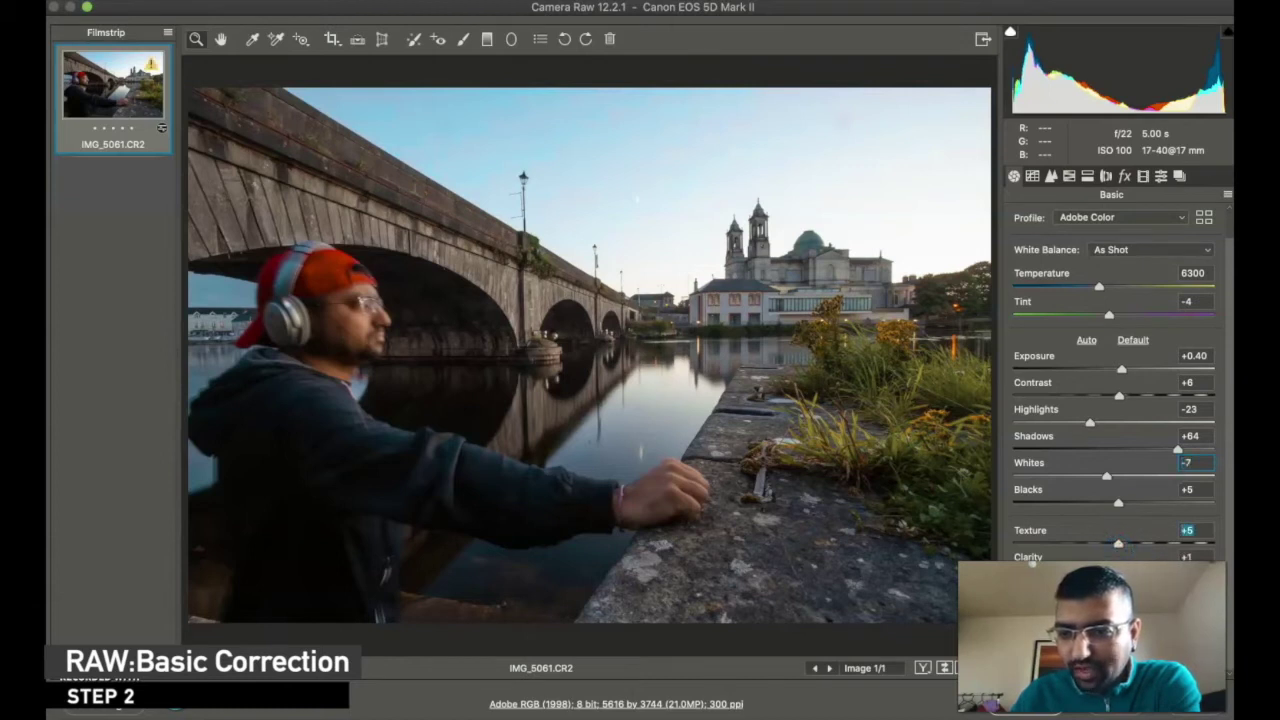
drag(1115, 570, 1122, 570)
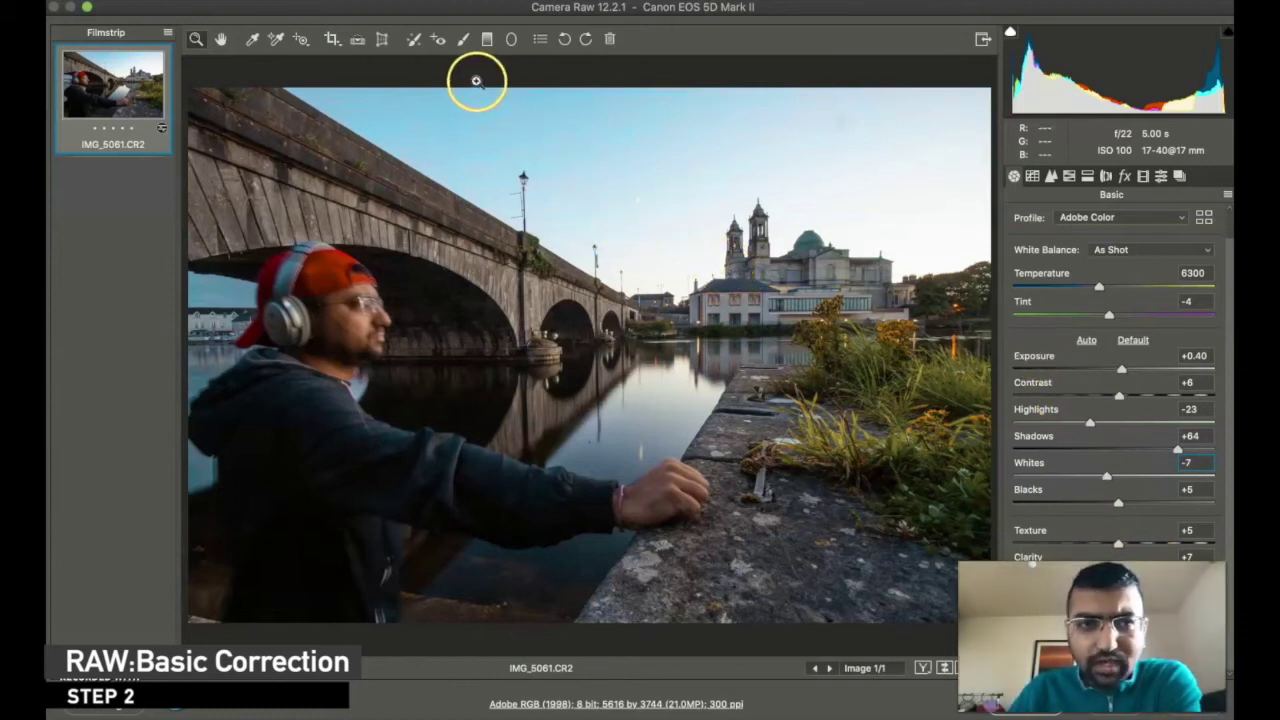
Straighten the photo along the far waterline and apply the resulting crop
click(356, 39)
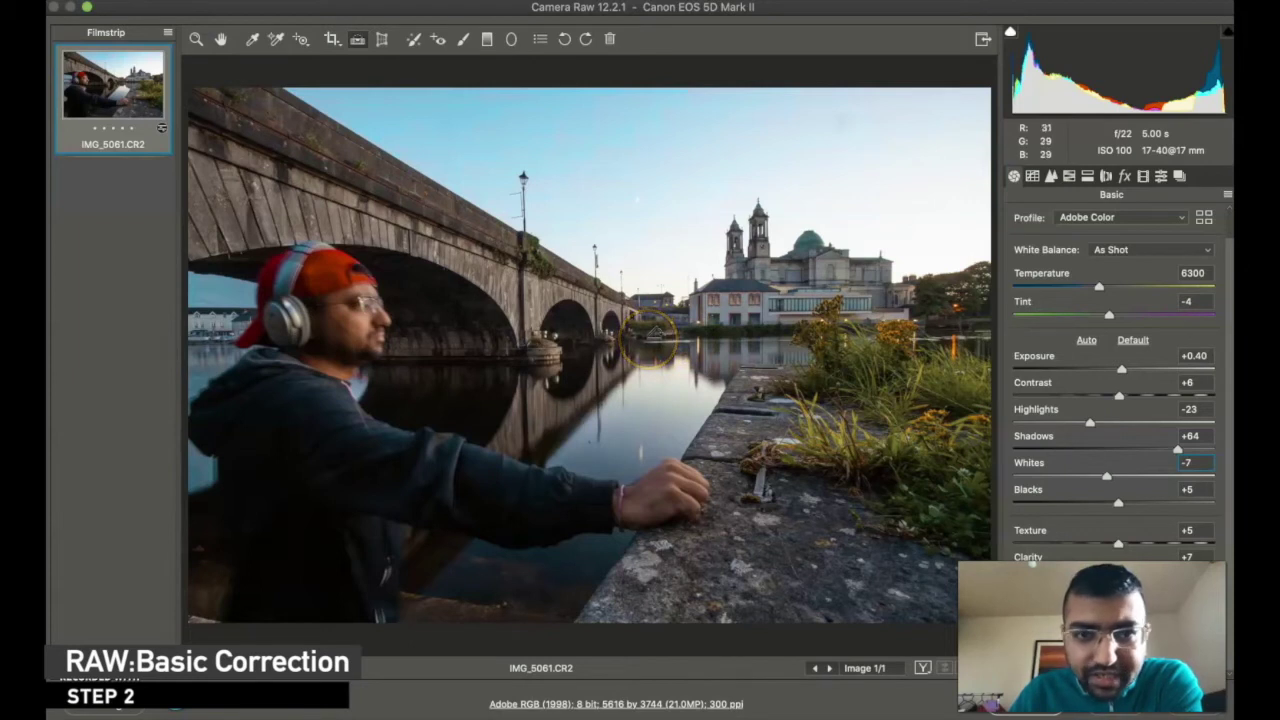
drag(650, 337, 984, 336)
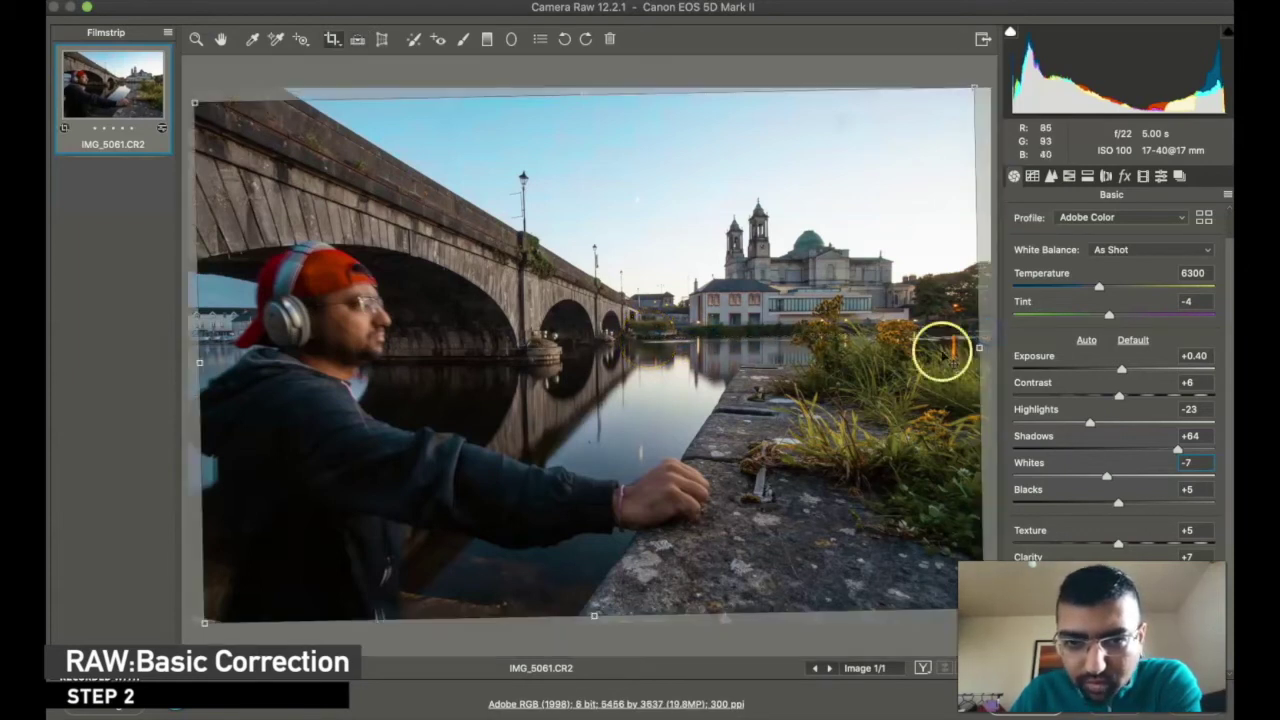
double_click(651, 314)
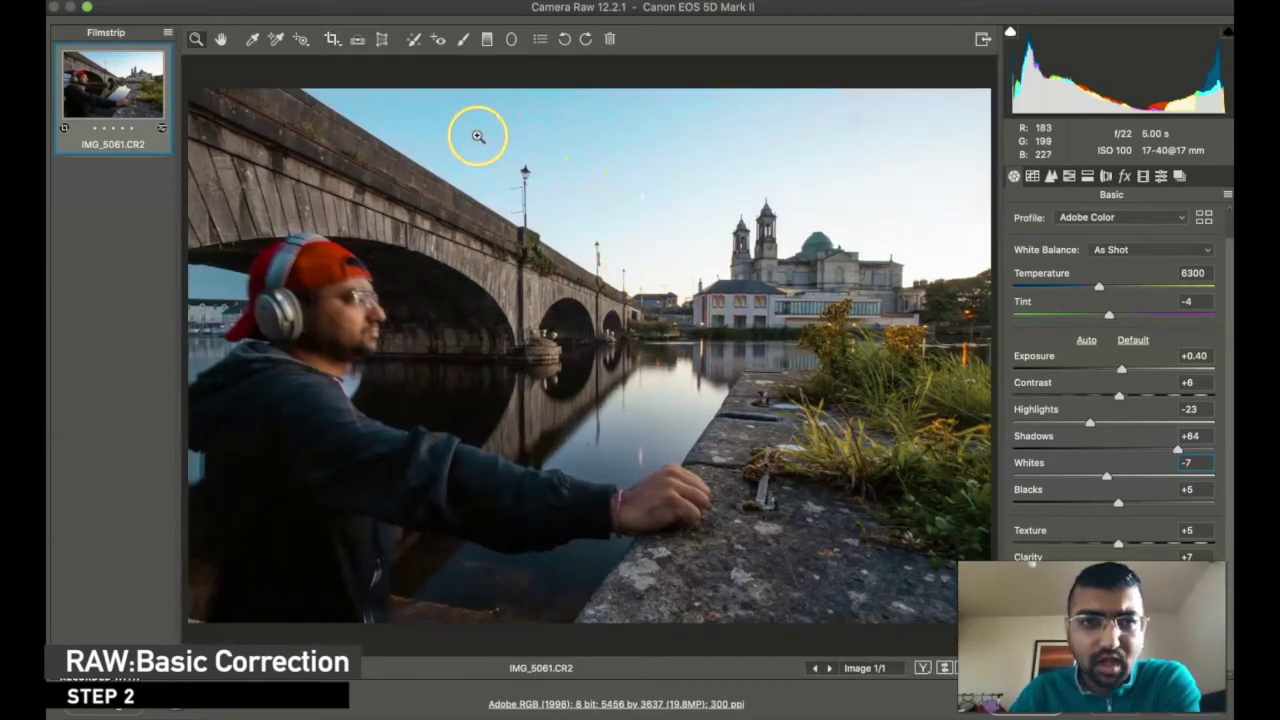
Add a graduated filter from the top of the sky down past the far waterline, with temperature -33 and highlights +1
click(487, 39)
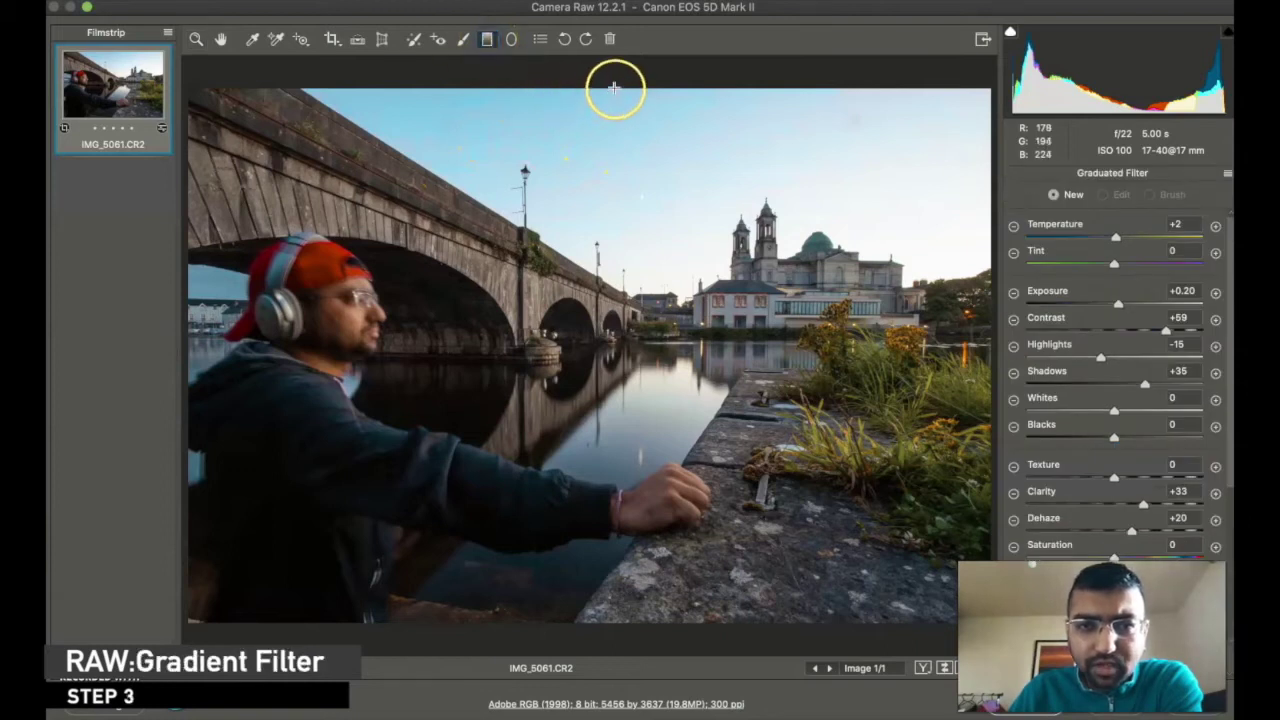
drag(613, 88, 611, 329)
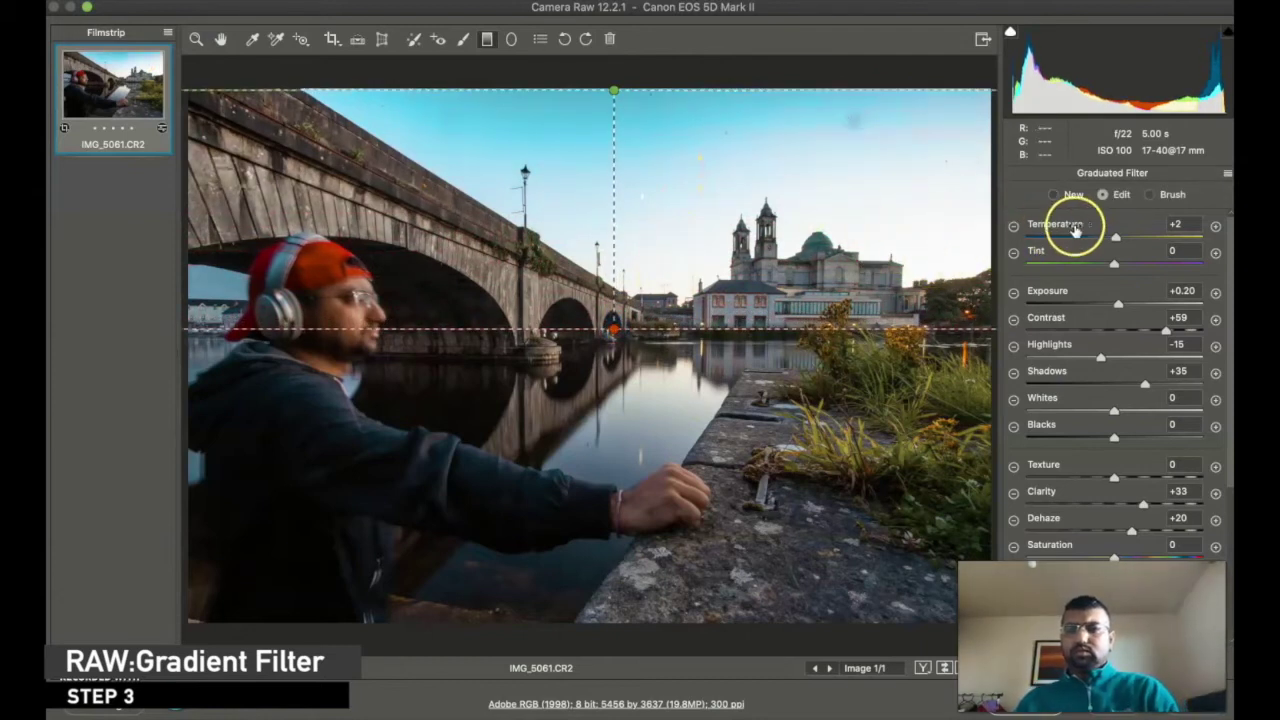
drag(1114, 236, 1085, 245)
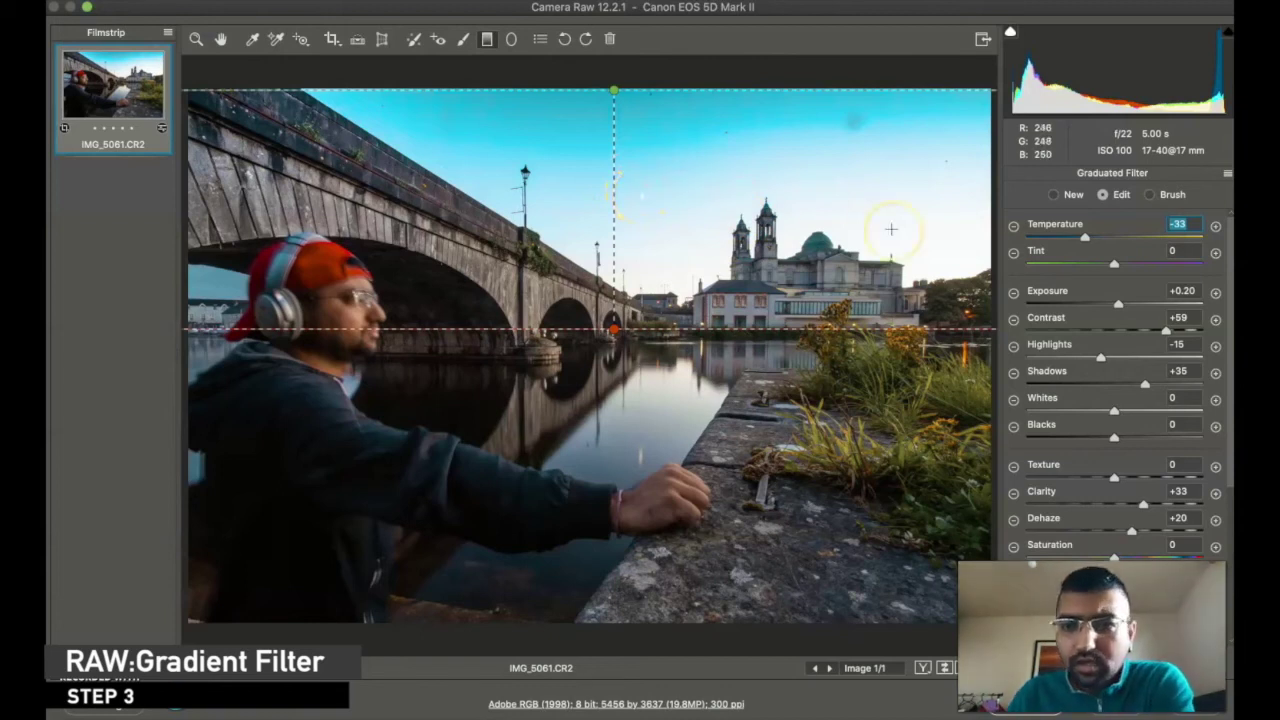
drag(619, 336, 609, 420)
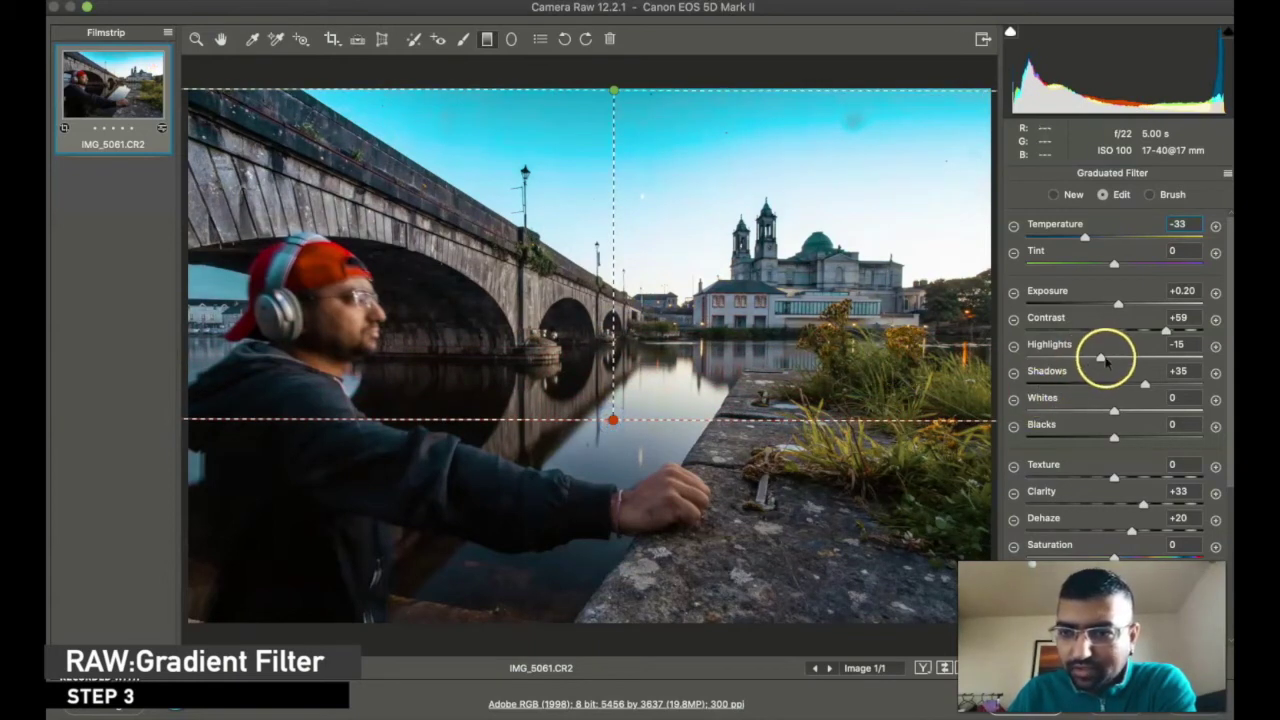
mouse_move(1104, 360)
mouse_down()
mouse_move(1082, 361)
mouse_move(1118, 360)
mouse_up()
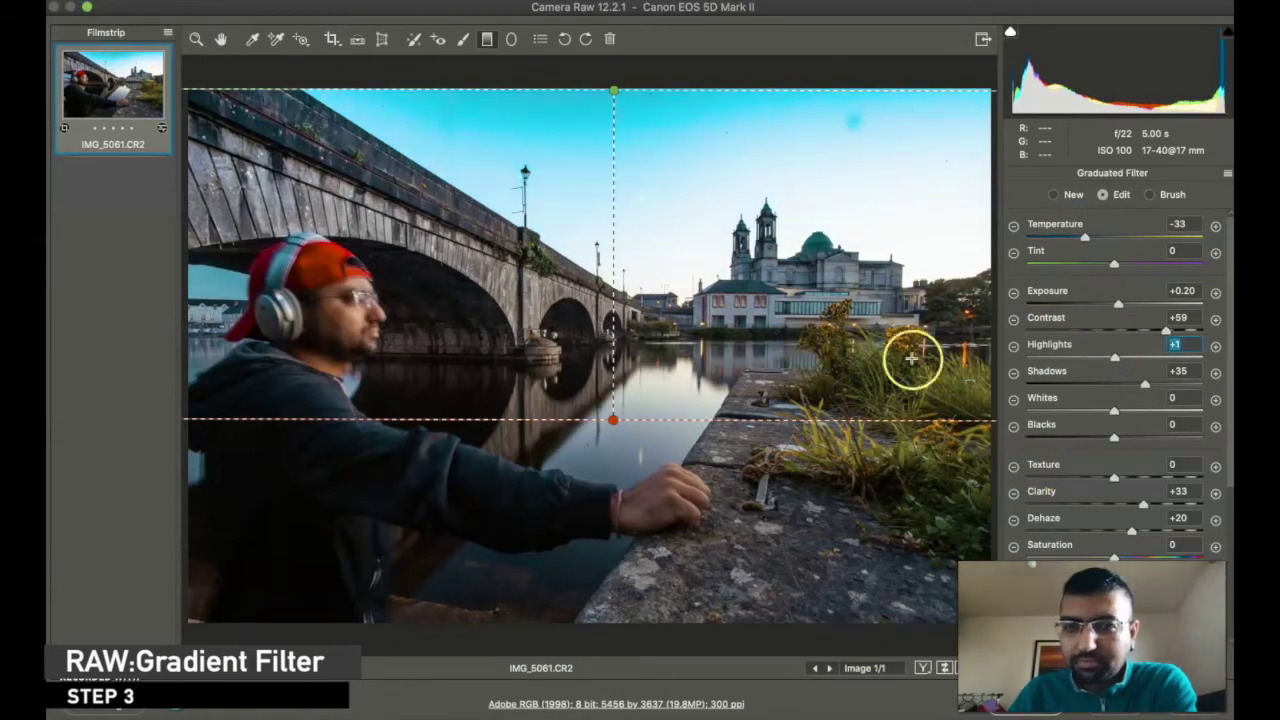
click(221, 39)
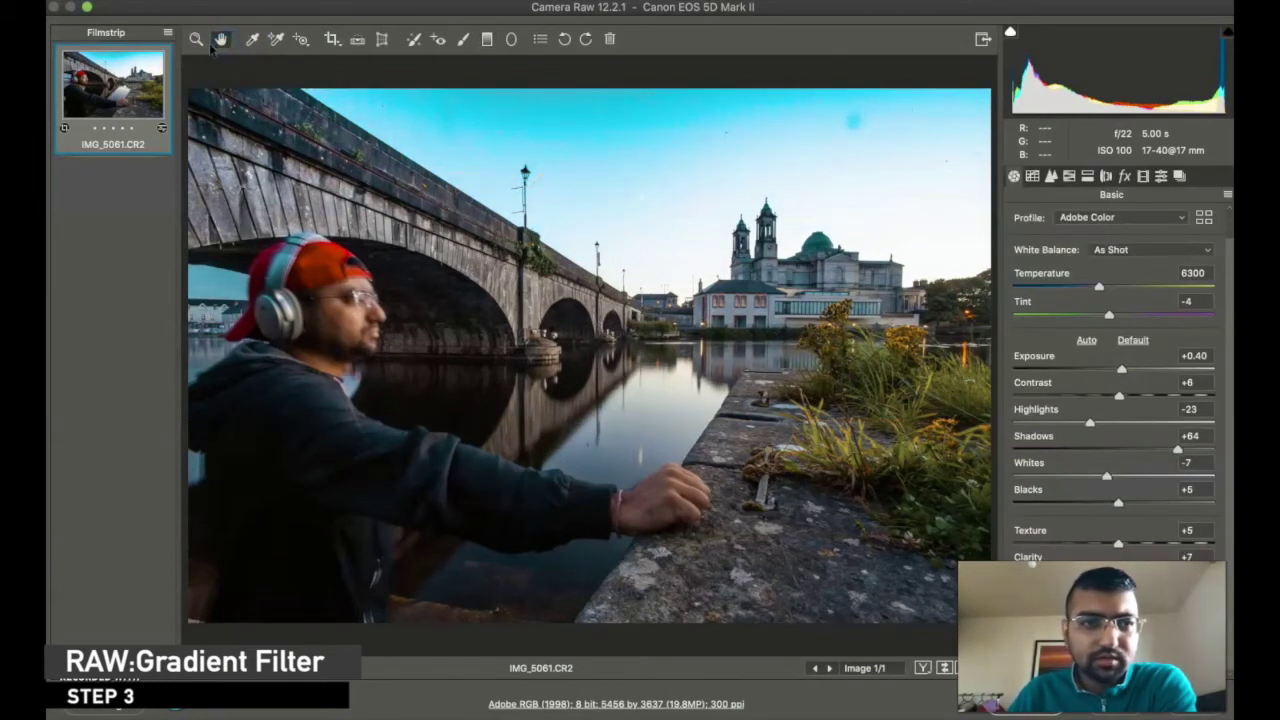
click(196, 39)
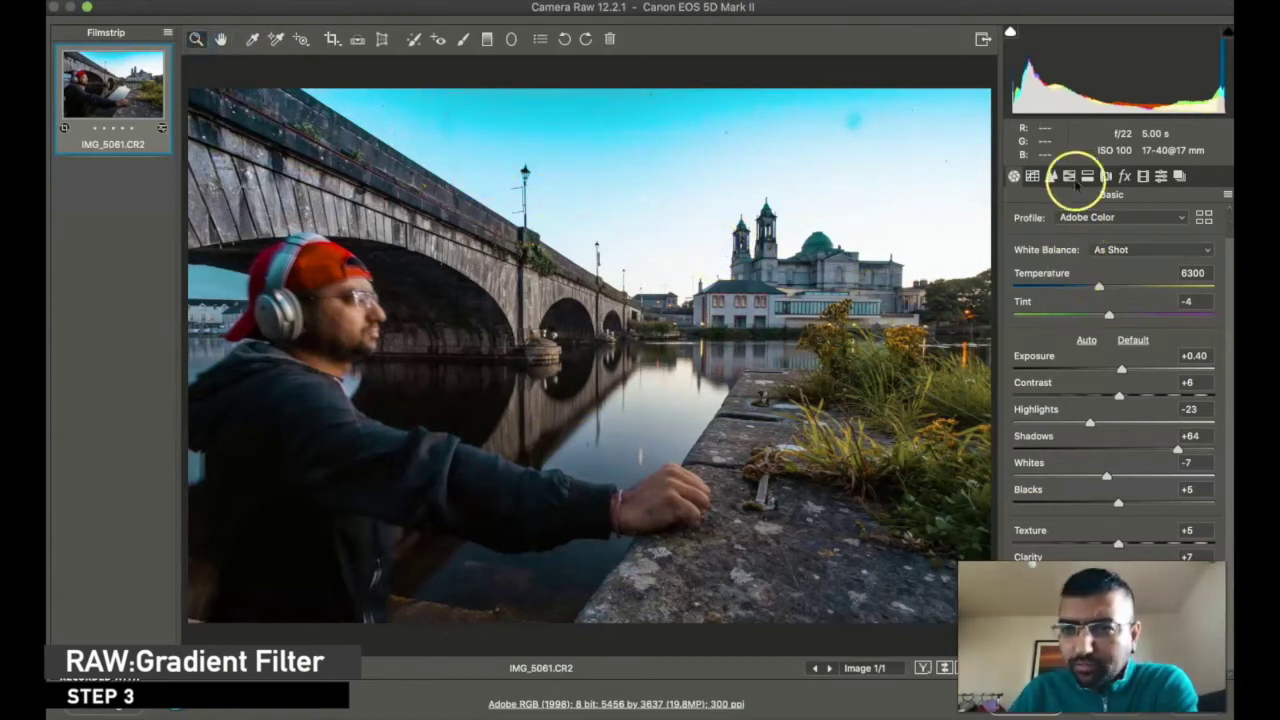
Remove chromatic aberration, enable the lens profile corrections and set the vignetting correction amount to about 102
click(1105, 176)
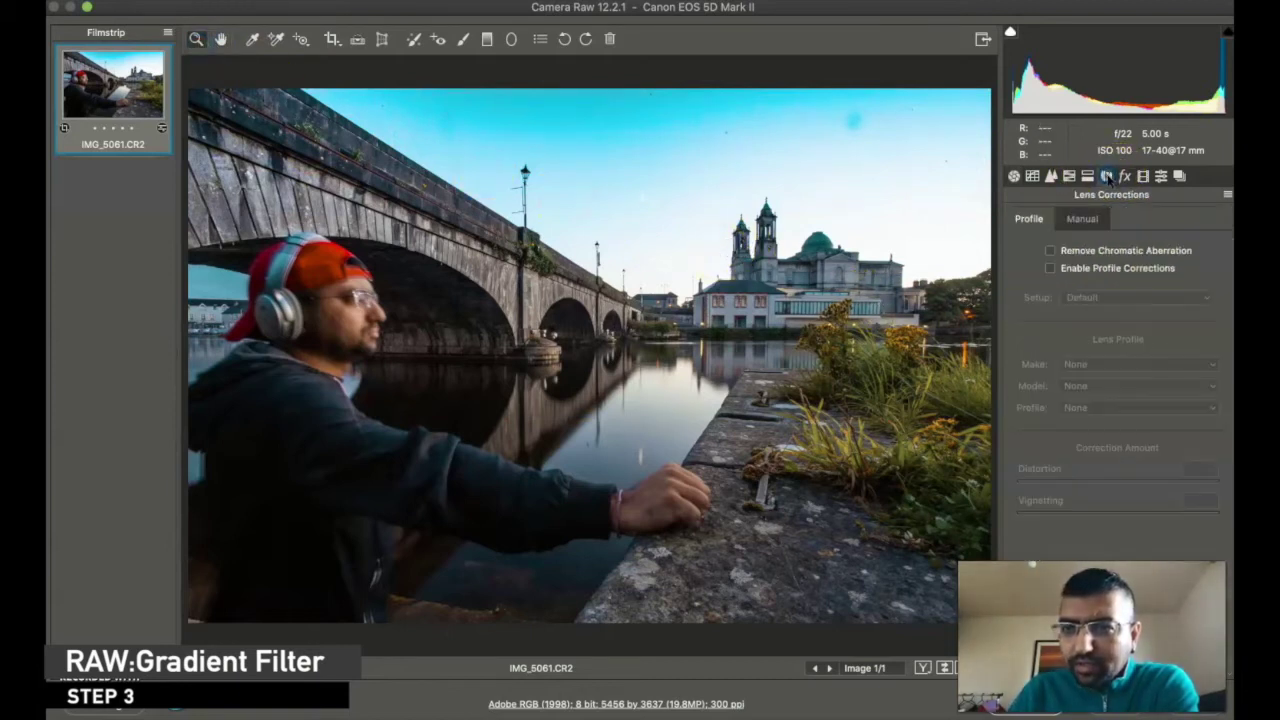
click(1050, 251)
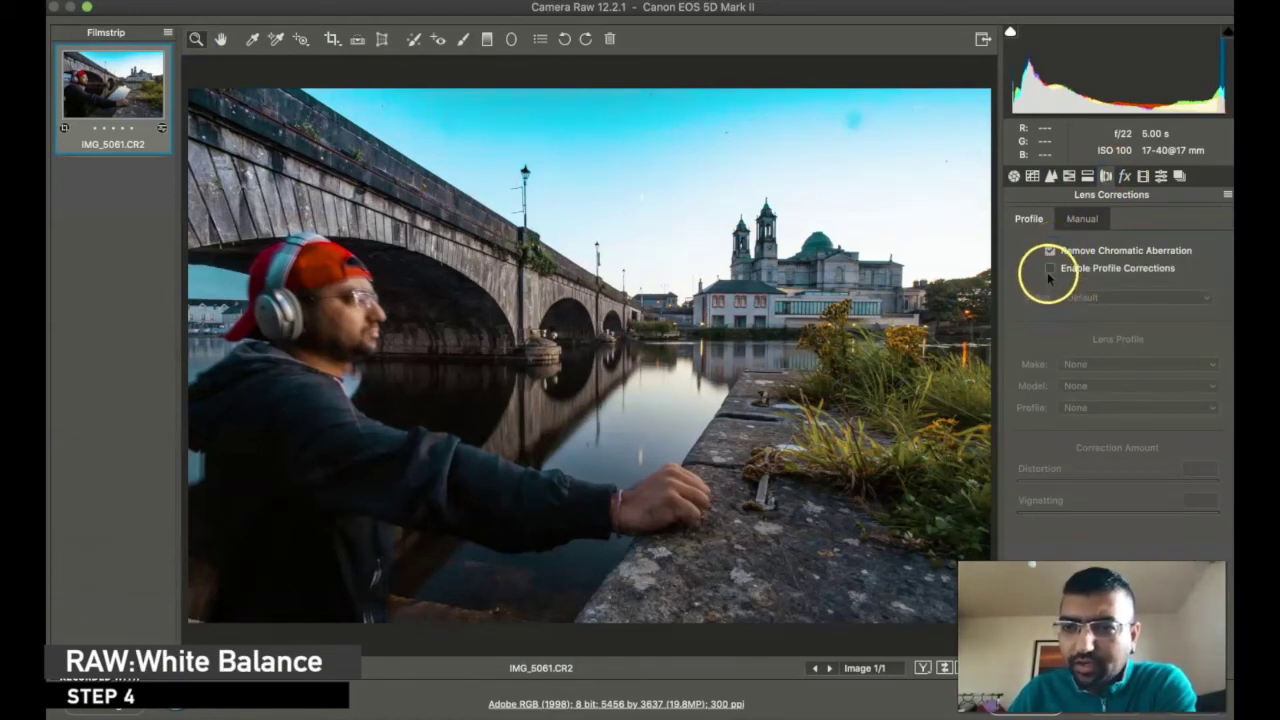
click(1050, 268)
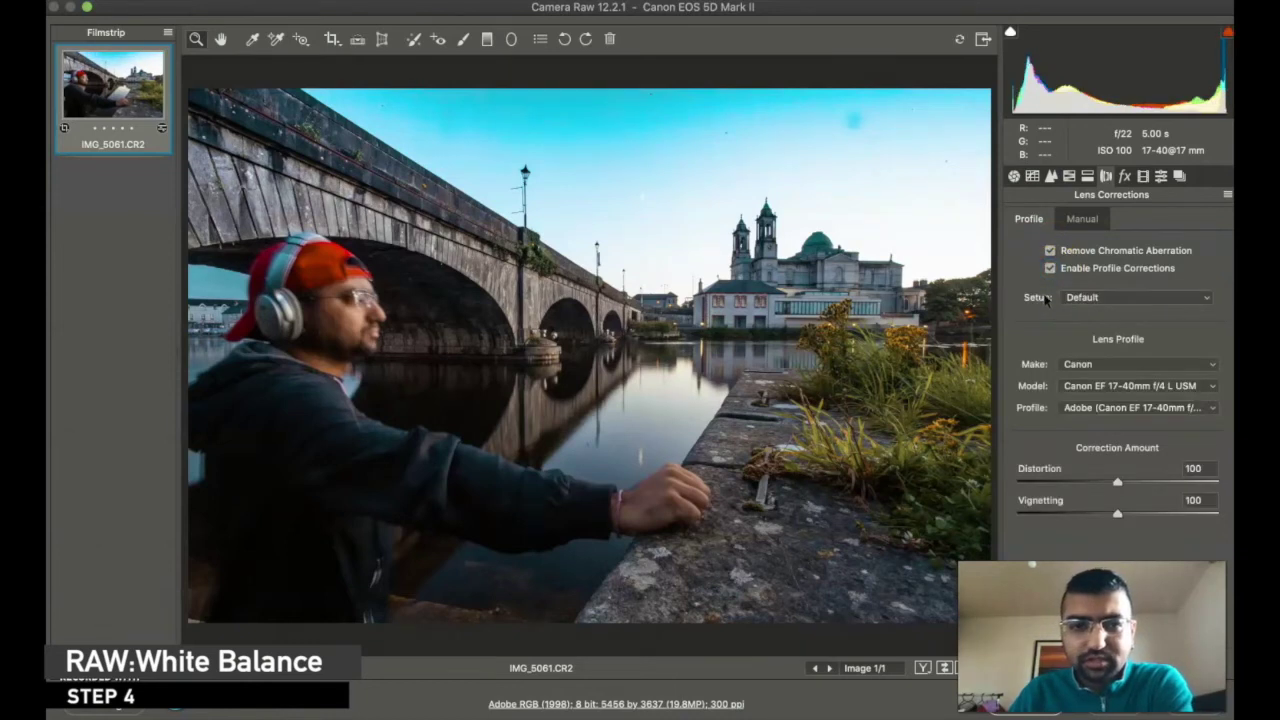
click(1117, 515)
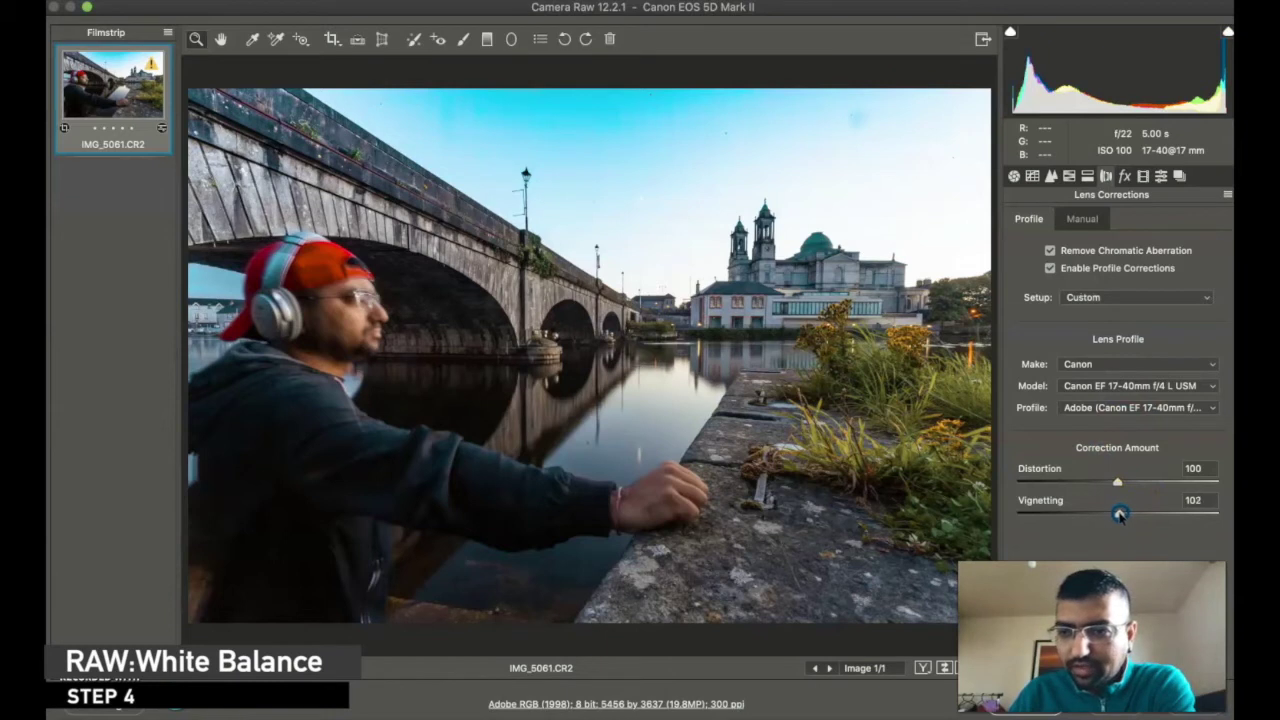
Set the overall white balance to a temperature of 7300 and a tint of +8
click(1014, 177)
click(1099, 287)
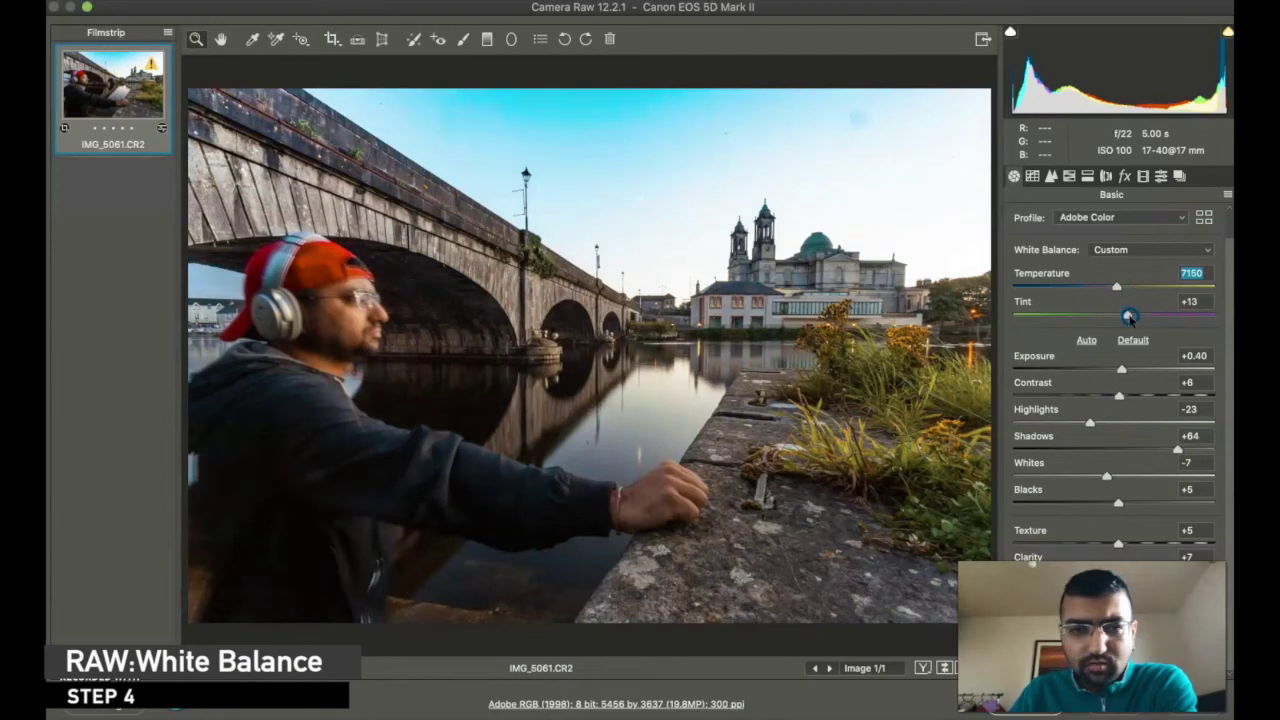
mouse_move(1130, 316)
mouse_down()
mouse_move(1079, 328)
mouse_move(1124, 325)
mouse_up()
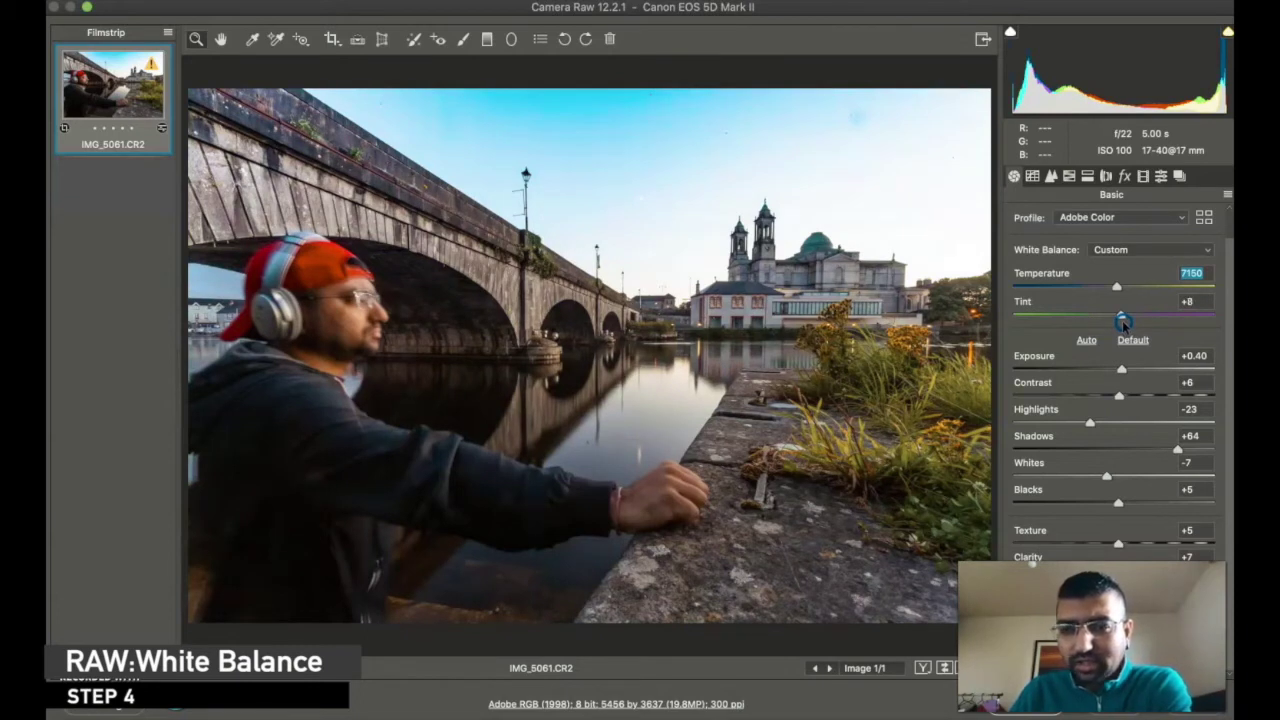
click(1124, 322)
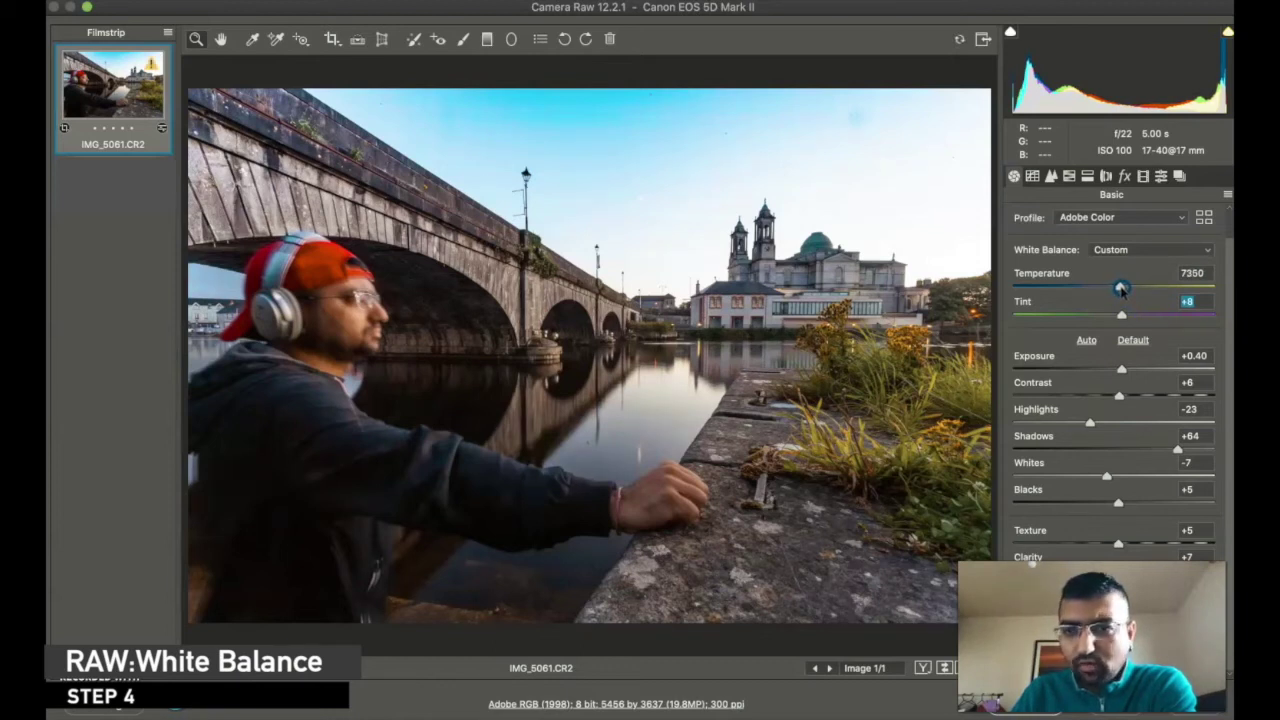
click(1083, 267)
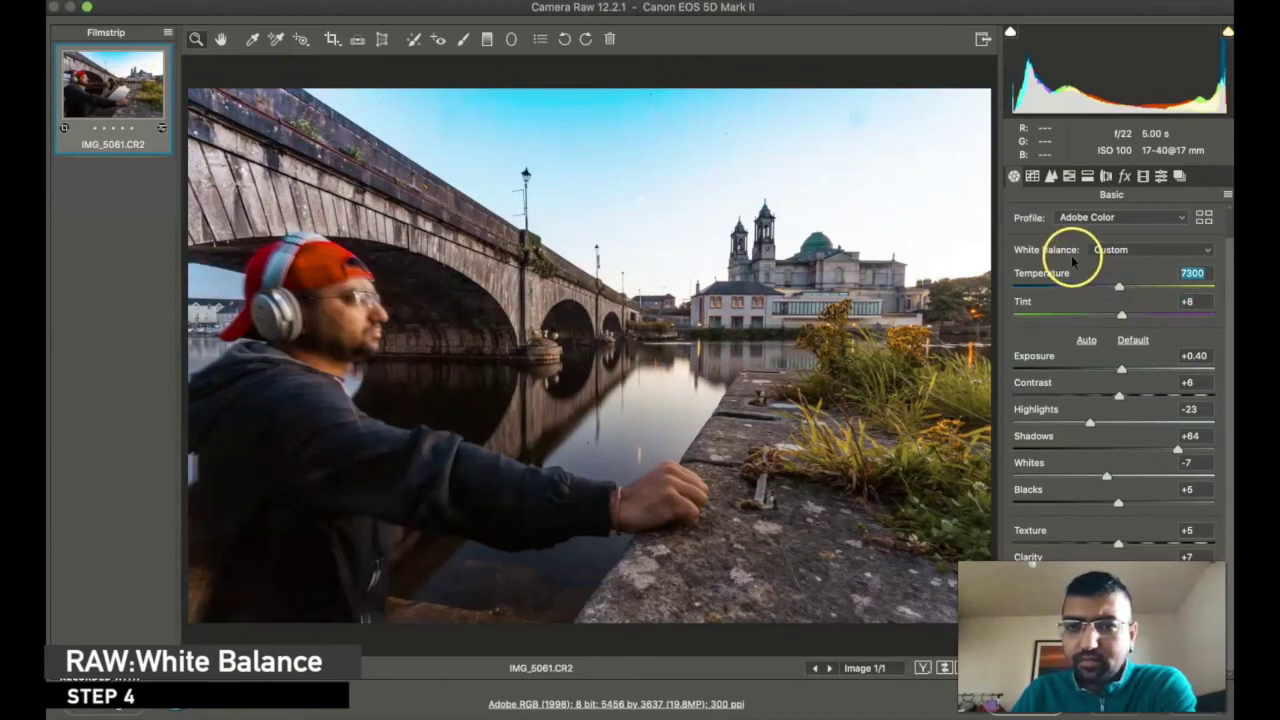
Adjust the parametric tone curve to highlights -12, lights -2 and darks +1
click(1050, 176)
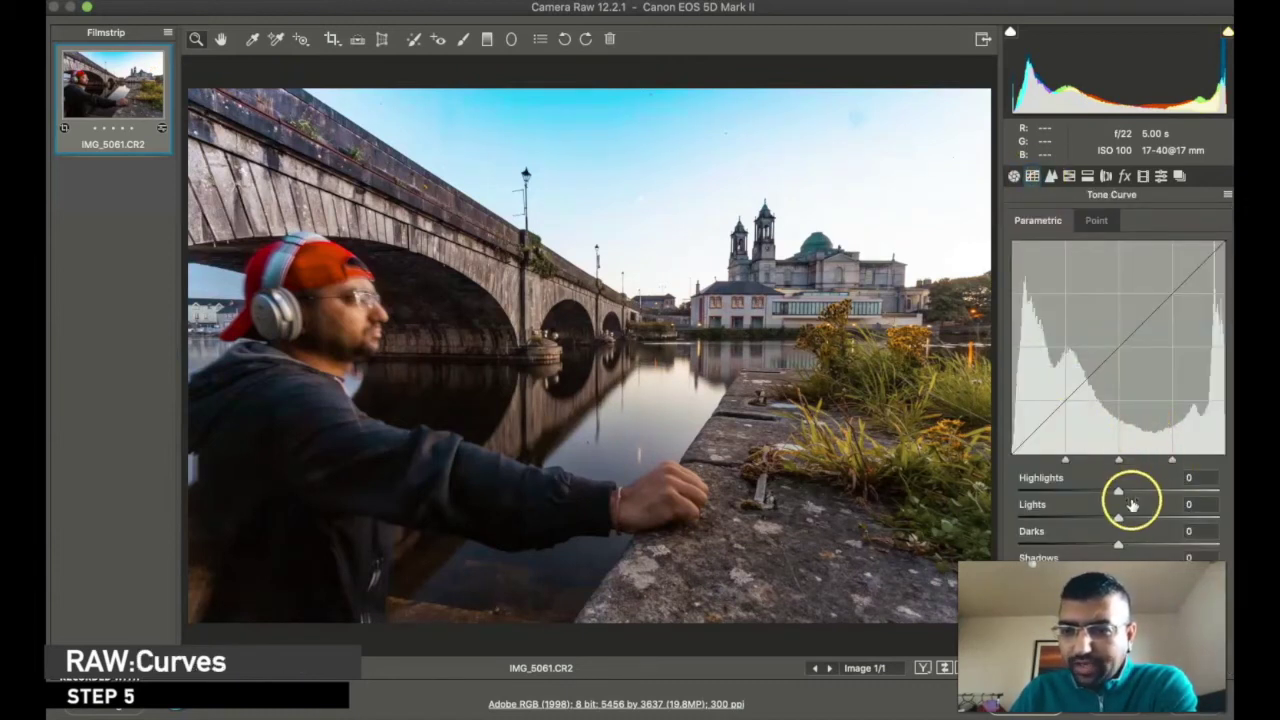
drag(1119, 490, 1123, 543)
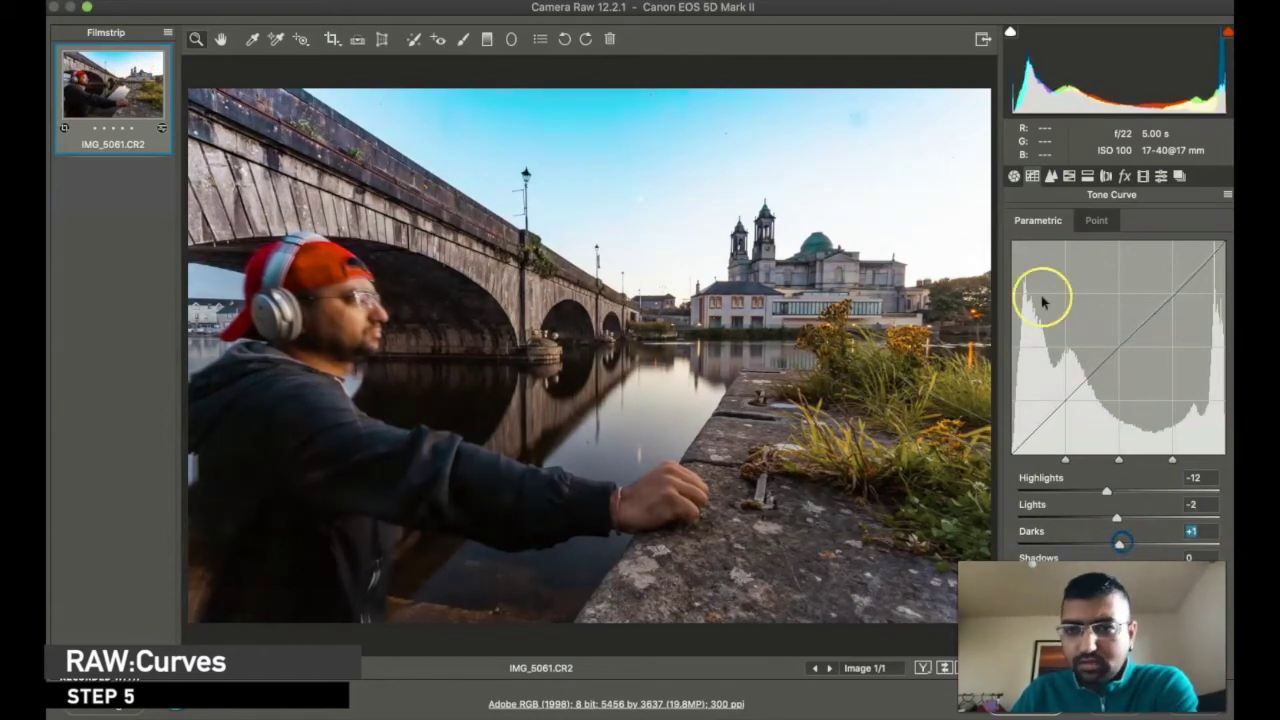
Set the saturation of the blues to +10 in the HSL adjustments
click(1055, 176)
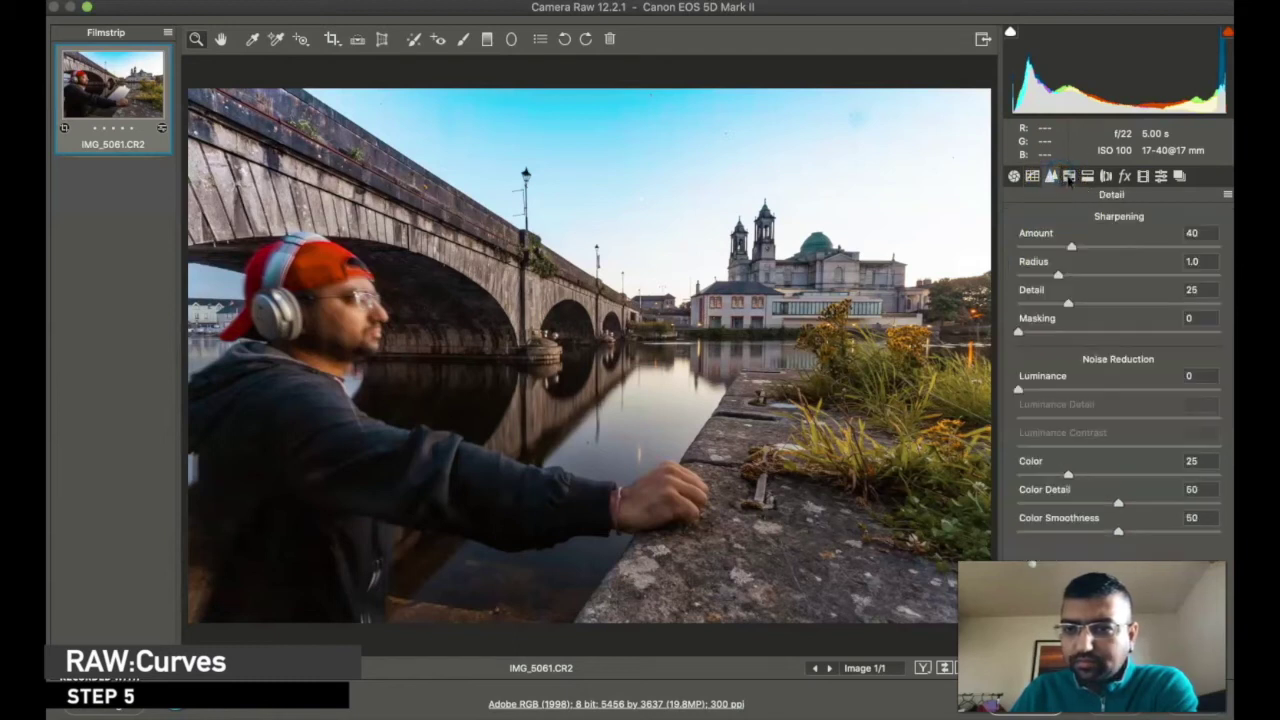
click(1069, 177)
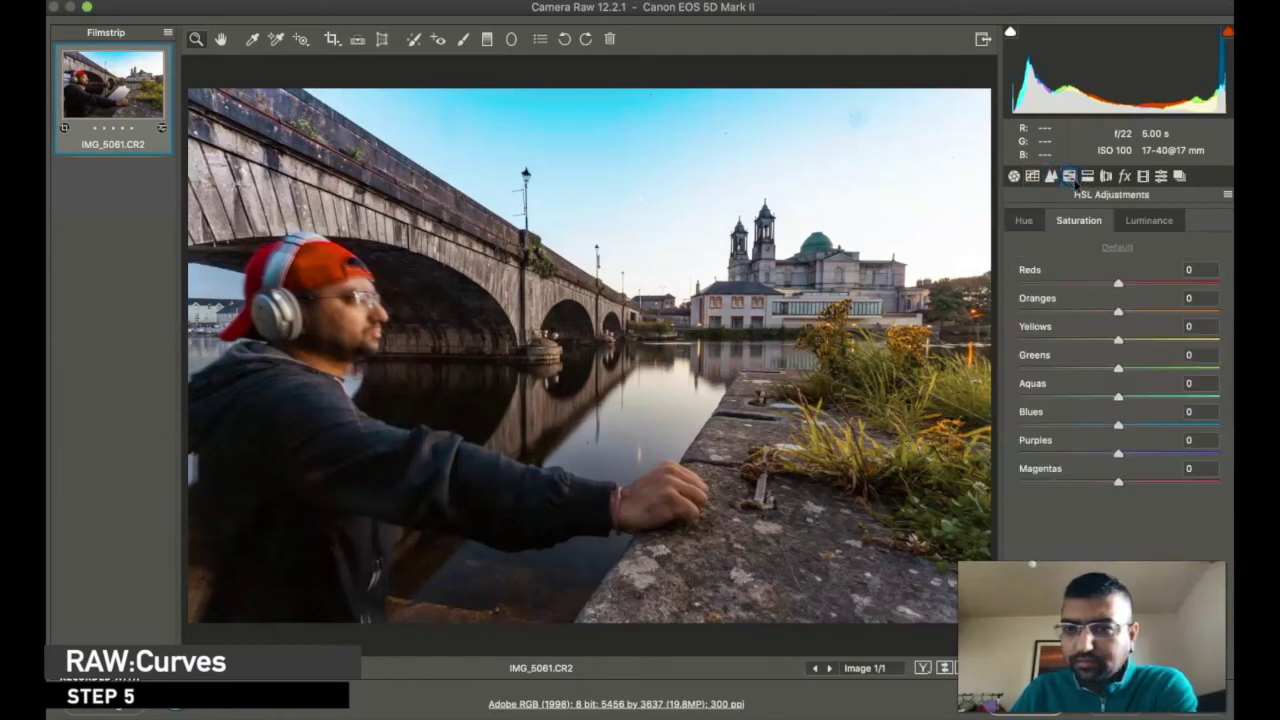
click(1121, 422)
mouse_move(1150, 420)
mouse_down()
mouse_move(988, 442)
mouse_move(1020, 423)
mouse_move(1131, 424)
mouse_up()
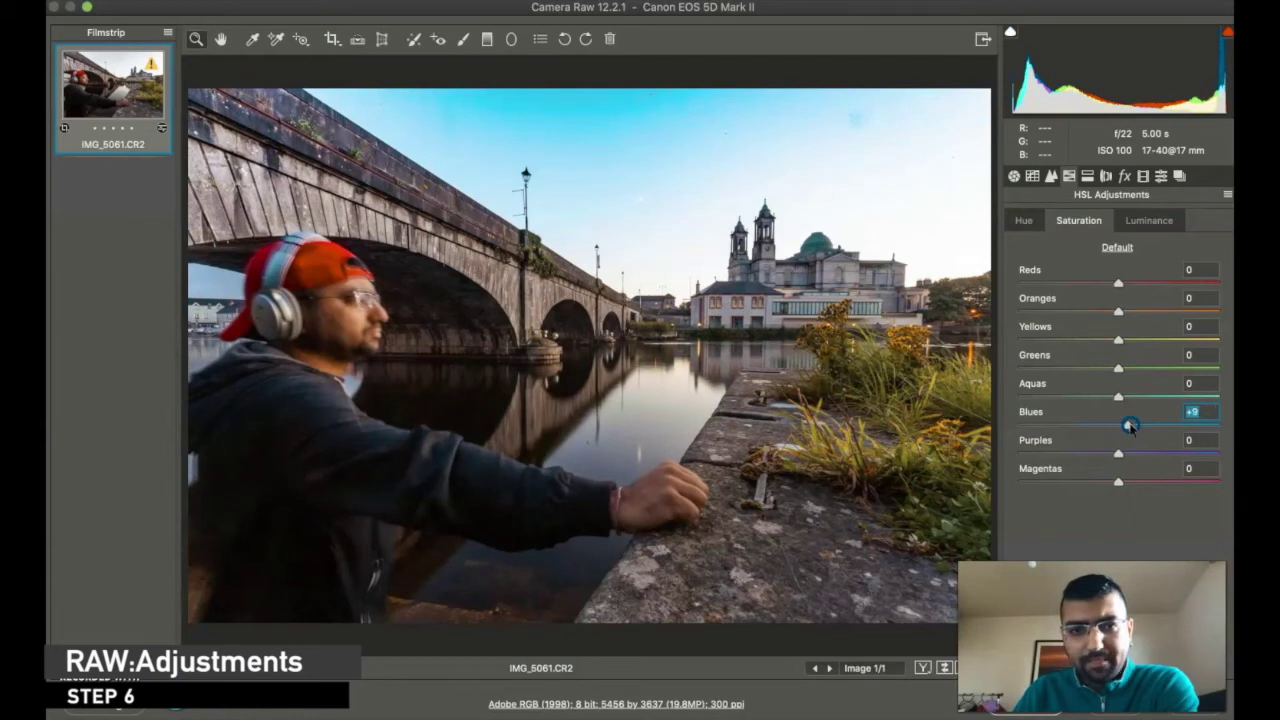
drag(1130, 426, 1131, 427)
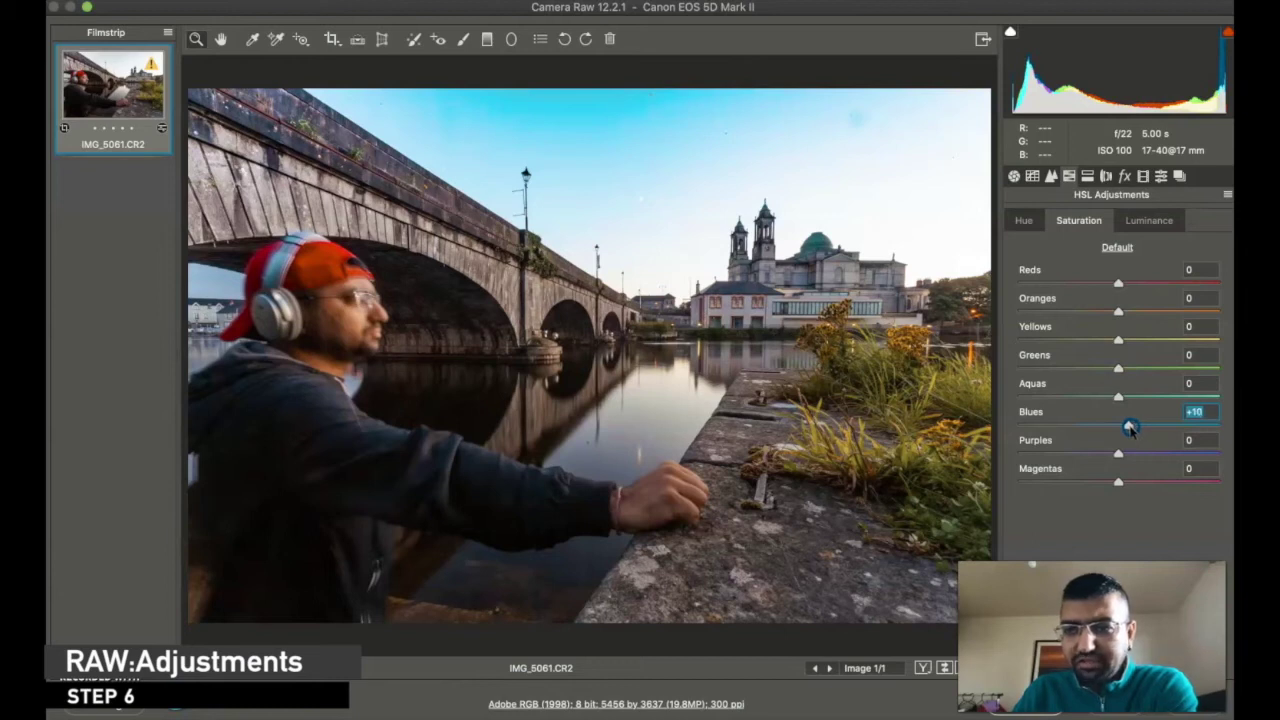
Set the luminance of the blues to -24 in the HSL adjustments
click(1128, 222)
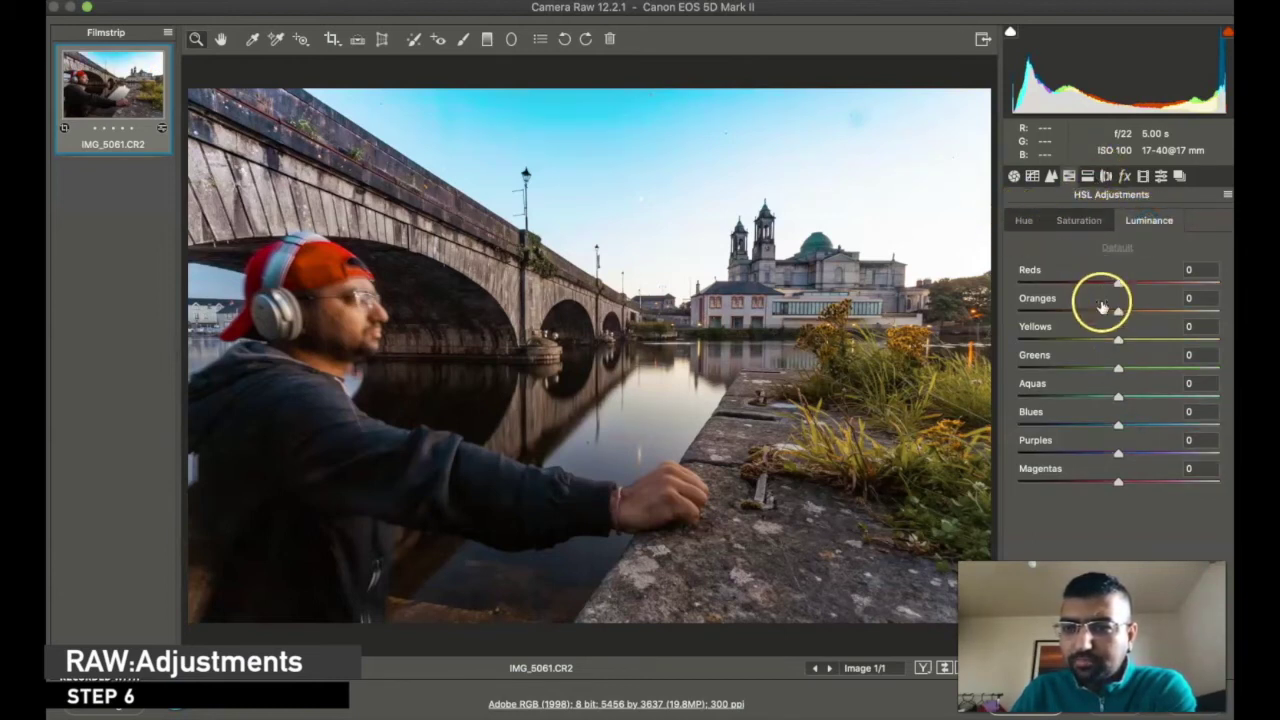
mouse_move(1117, 425)
mouse_down()
mouse_move(1080, 428)
mouse_move(1097, 428)
mouse_up()
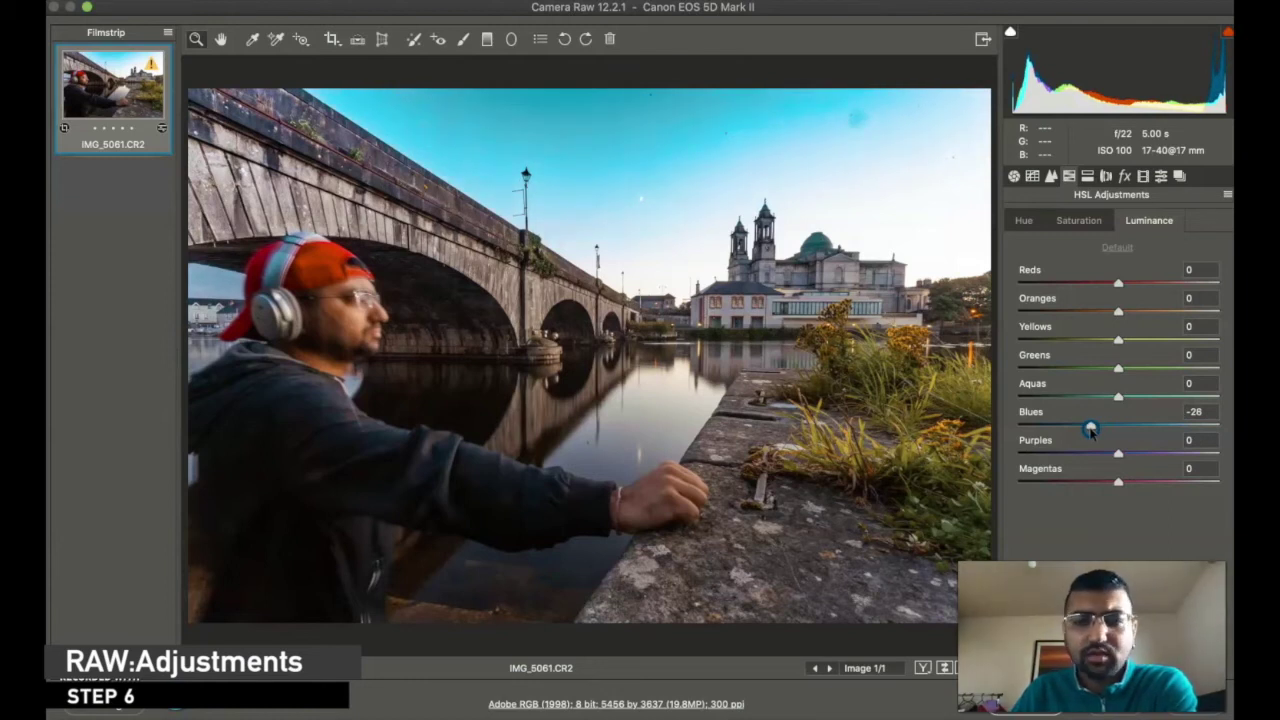
drag(1091, 428, 1094, 427)
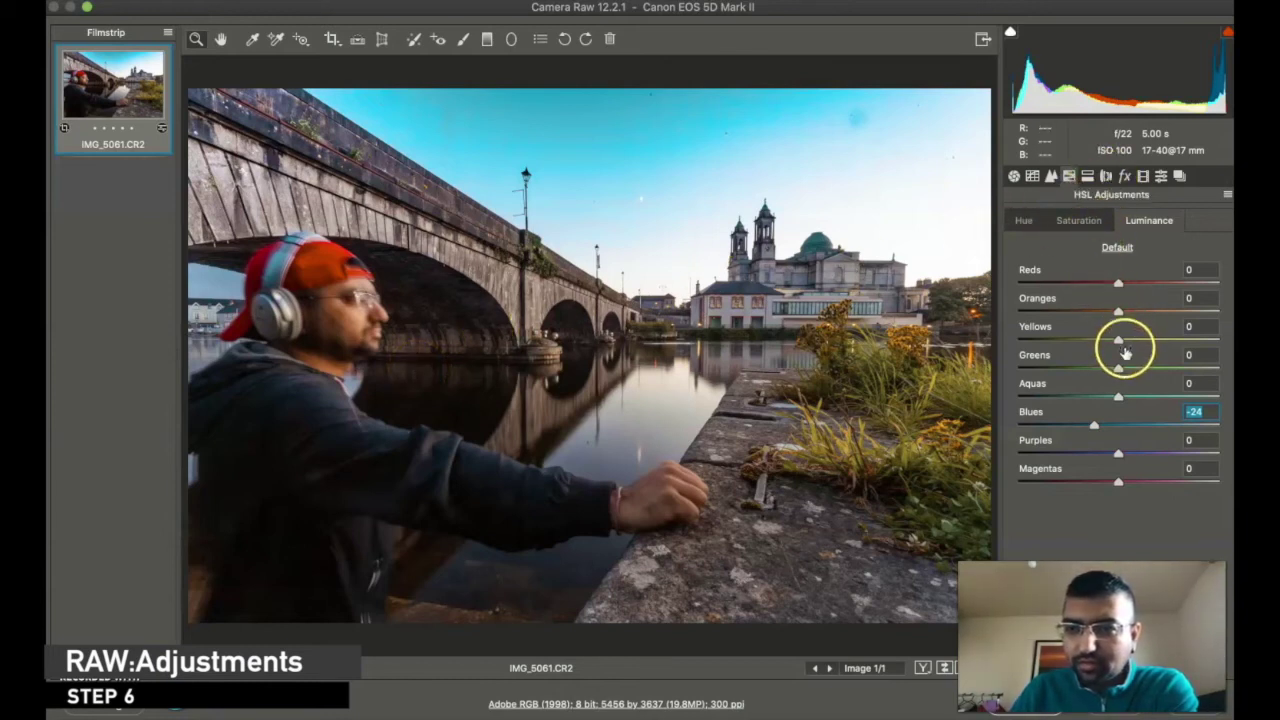
Set the luminance of the greens to +29, the oranges to +21 and the magentas to about +3
drag(1124, 374, 1151, 372)
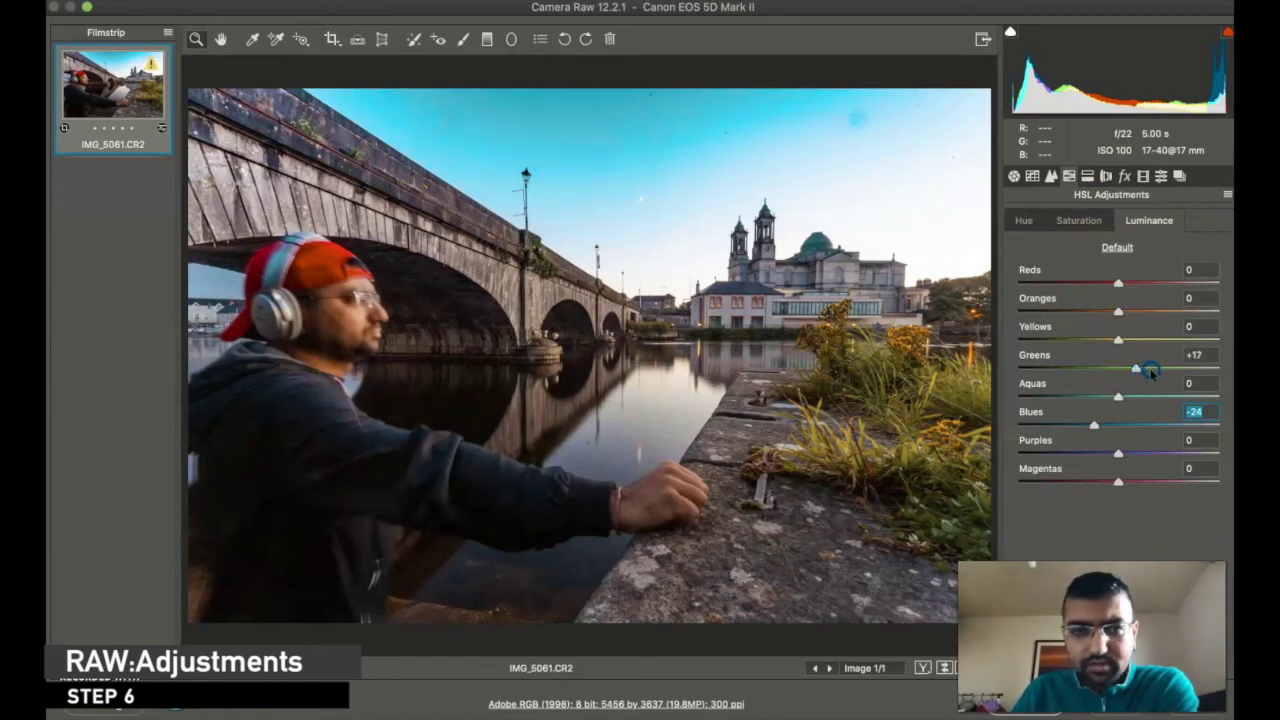
drag(1069, 385, 1163, 372)
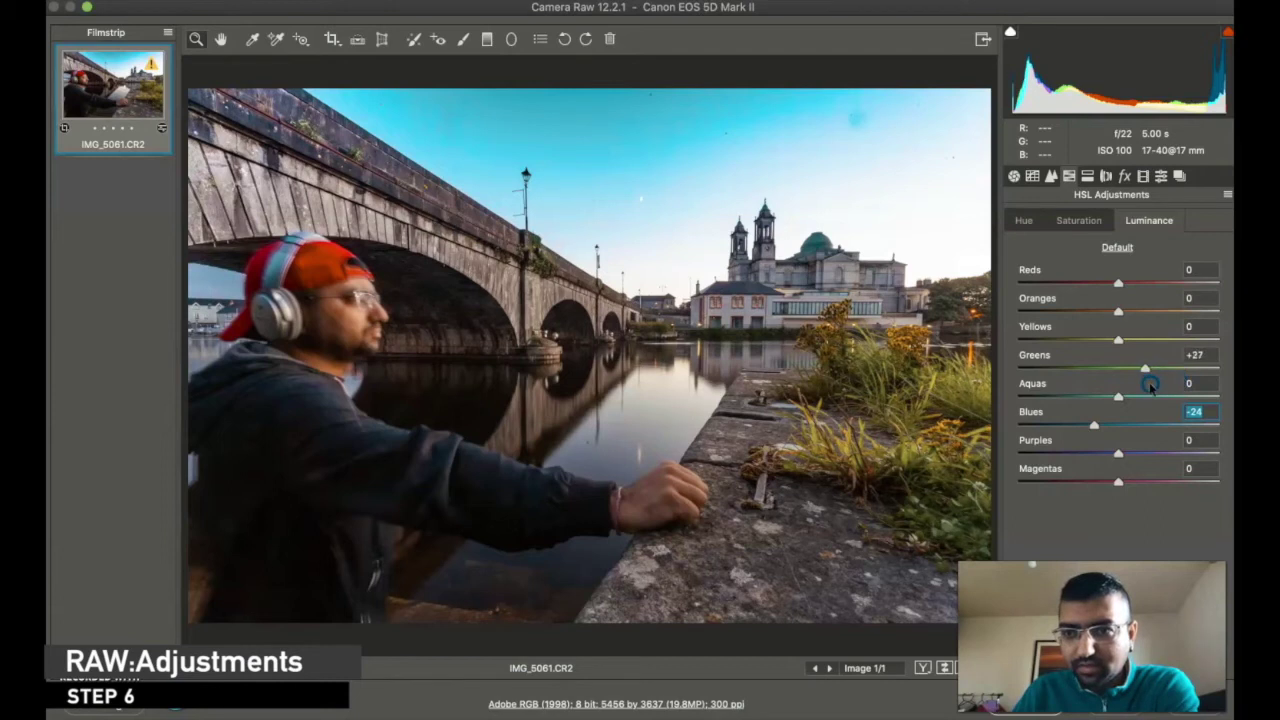
drag(1152, 384, 1152, 383)
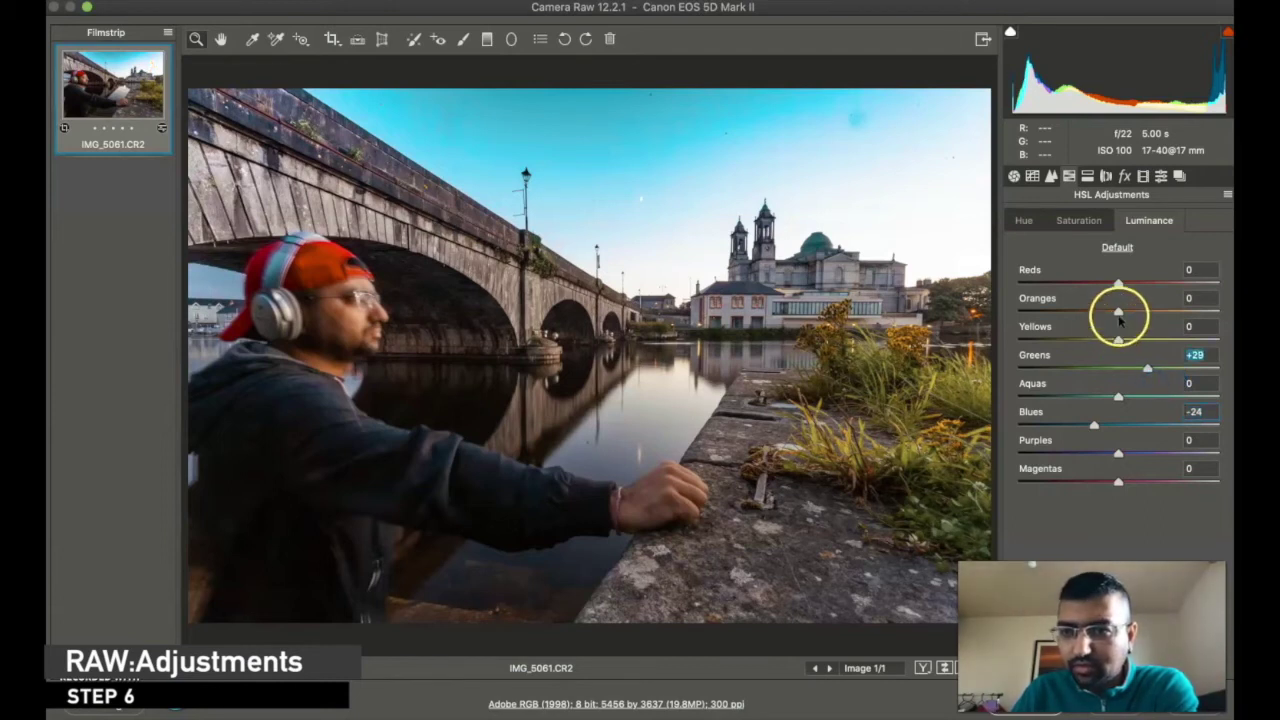
drag(1174, 311, 1140, 319)
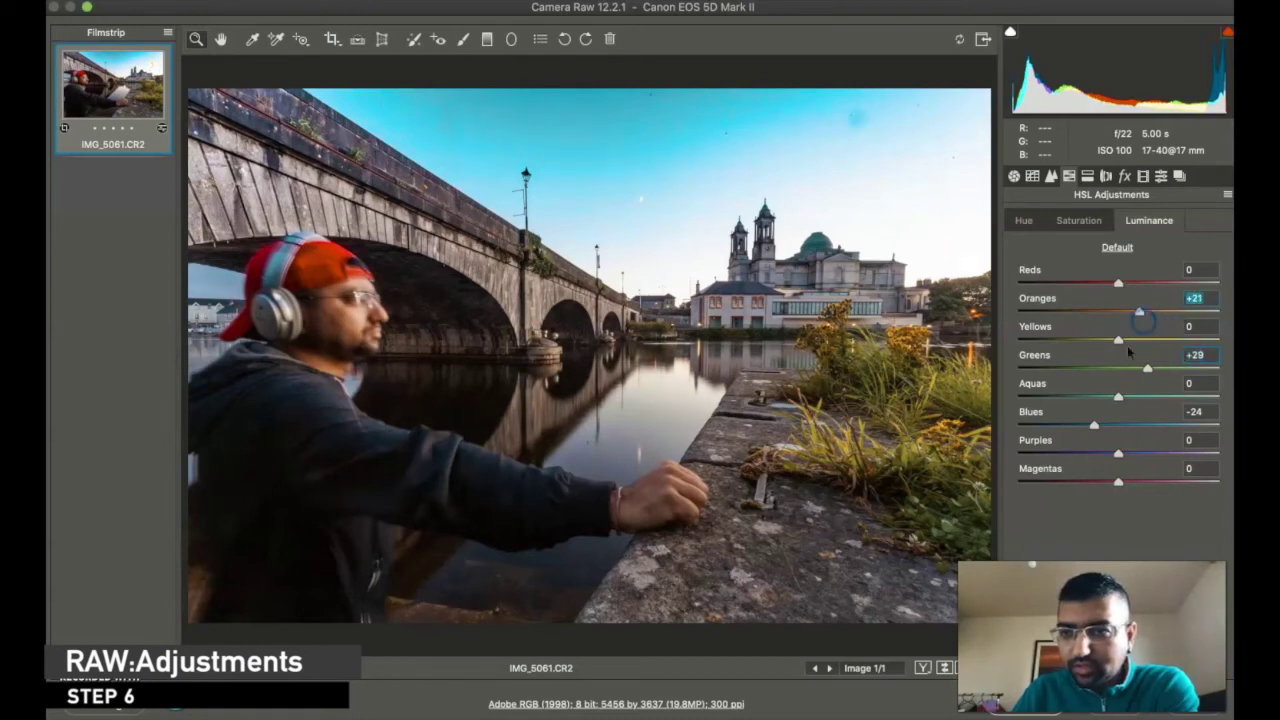
mouse_move(1119, 482)
mouse_down()
mouse_move(1071, 491)
mouse_move(1124, 485)
mouse_up()
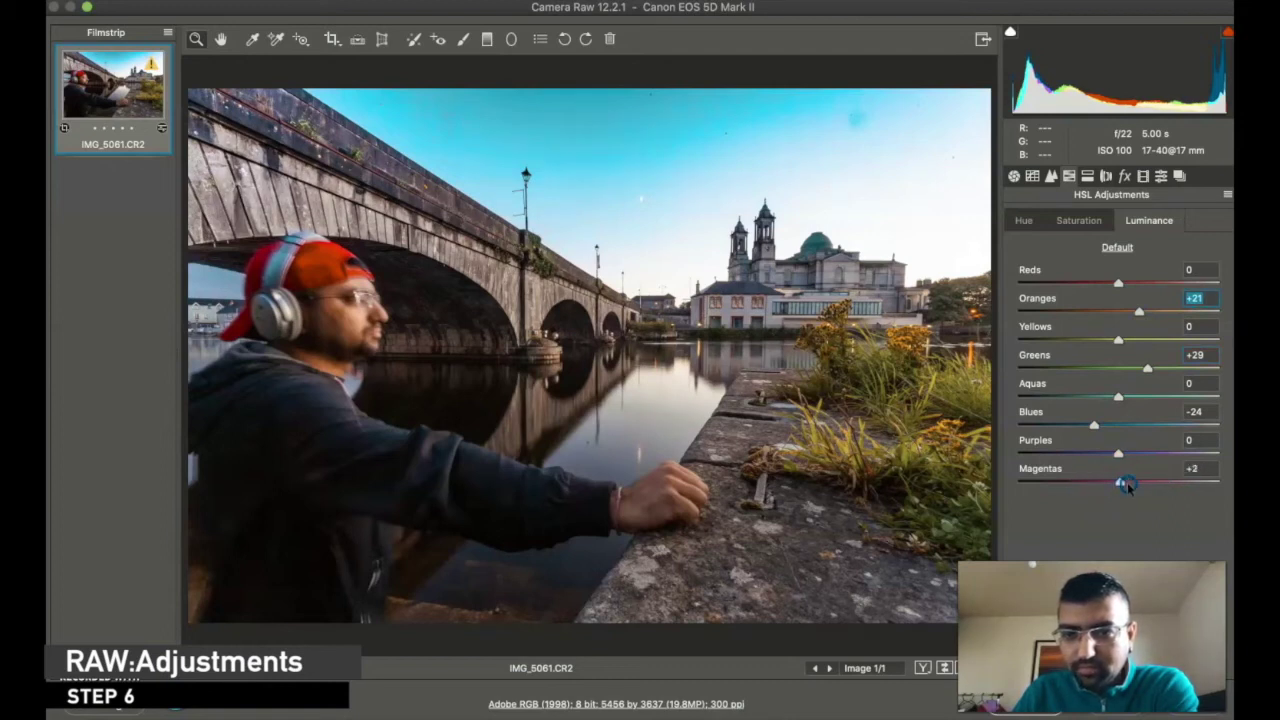
Set the hue of the oranges to +3 and shift the yellows' hue slightly upward
click(1024, 220)
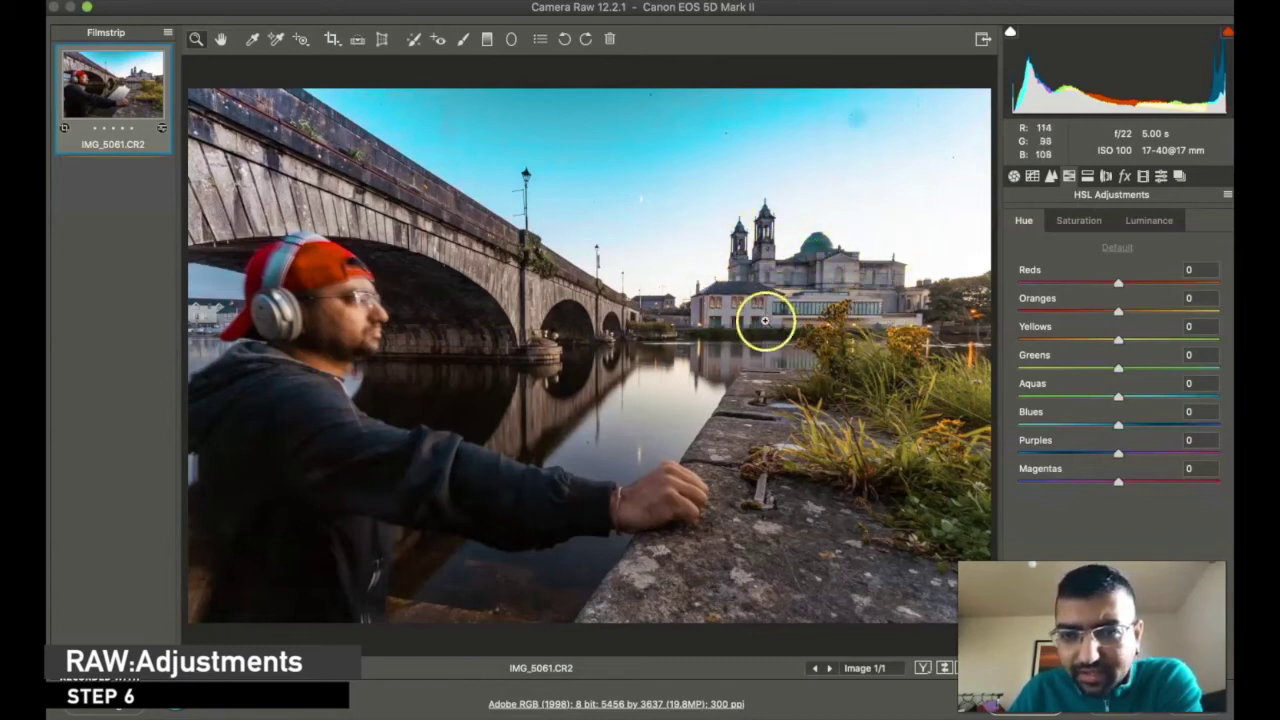
drag(1120, 313, 1131, 342)
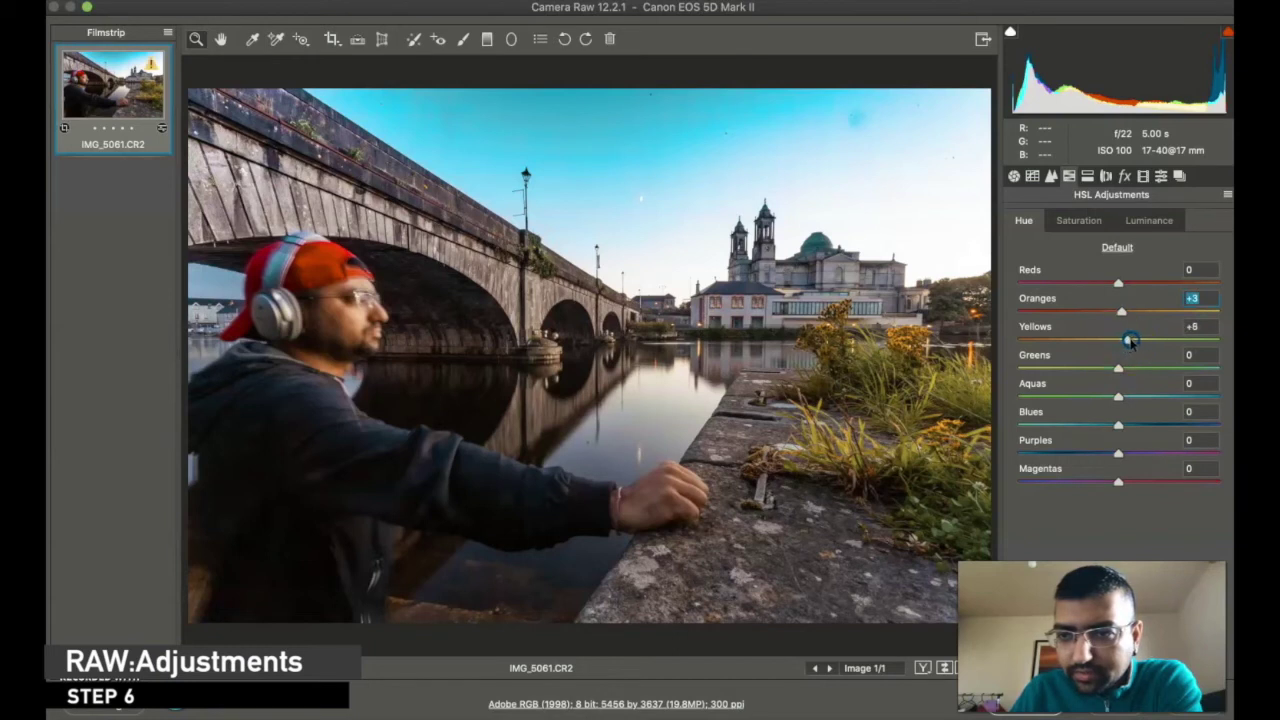
Open the corrected image in Photoshop and duplicate the Background layer in an enlarged layer list
click(1014, 175)
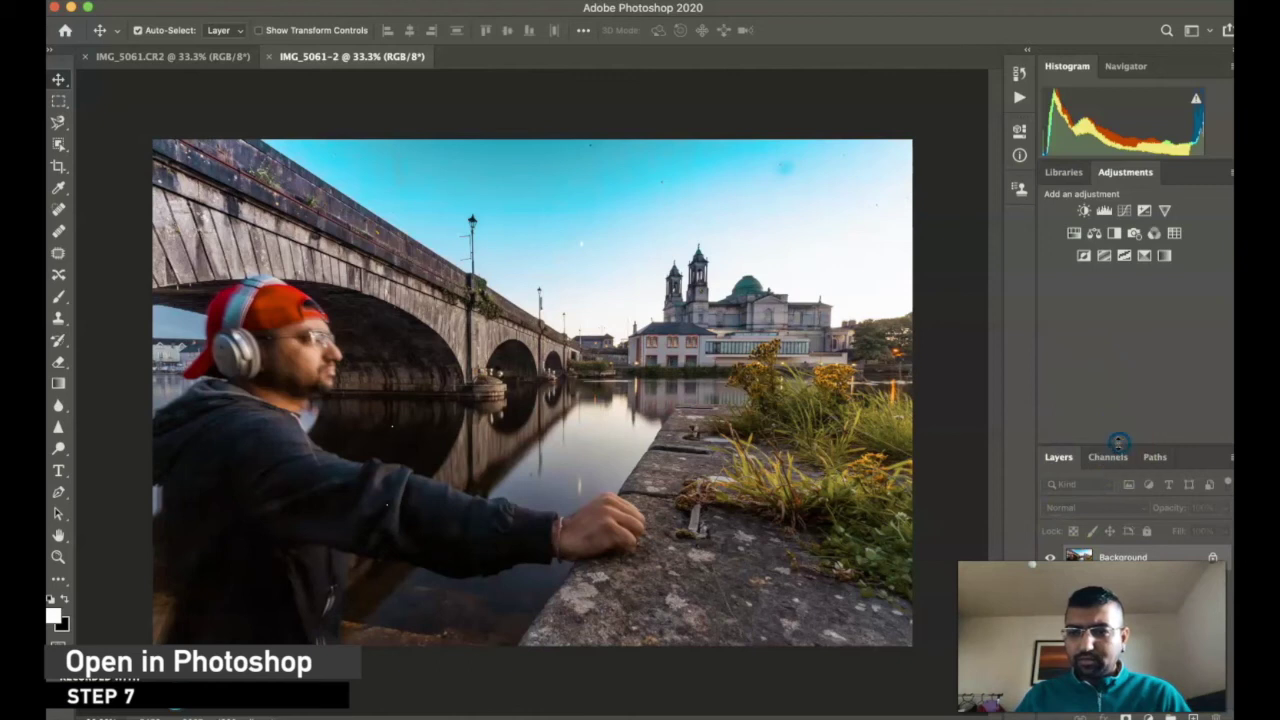
drag(1118, 441, 1093, 288)
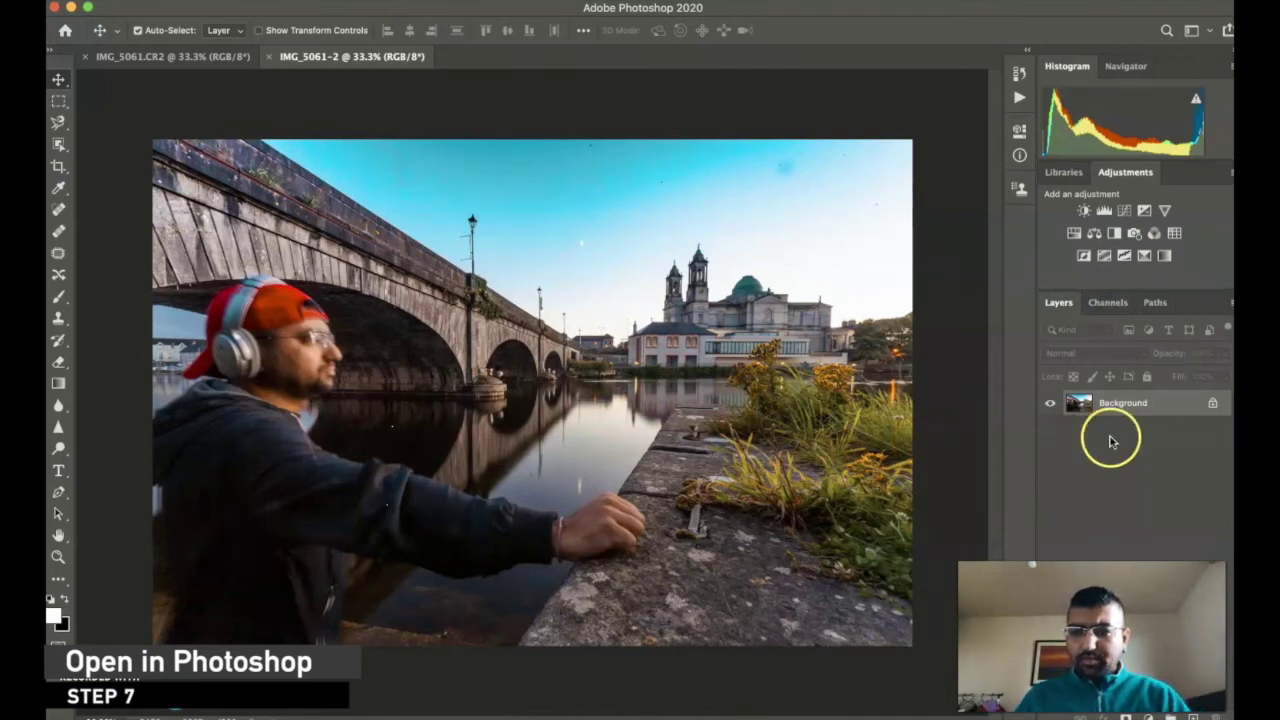
key(super+j)
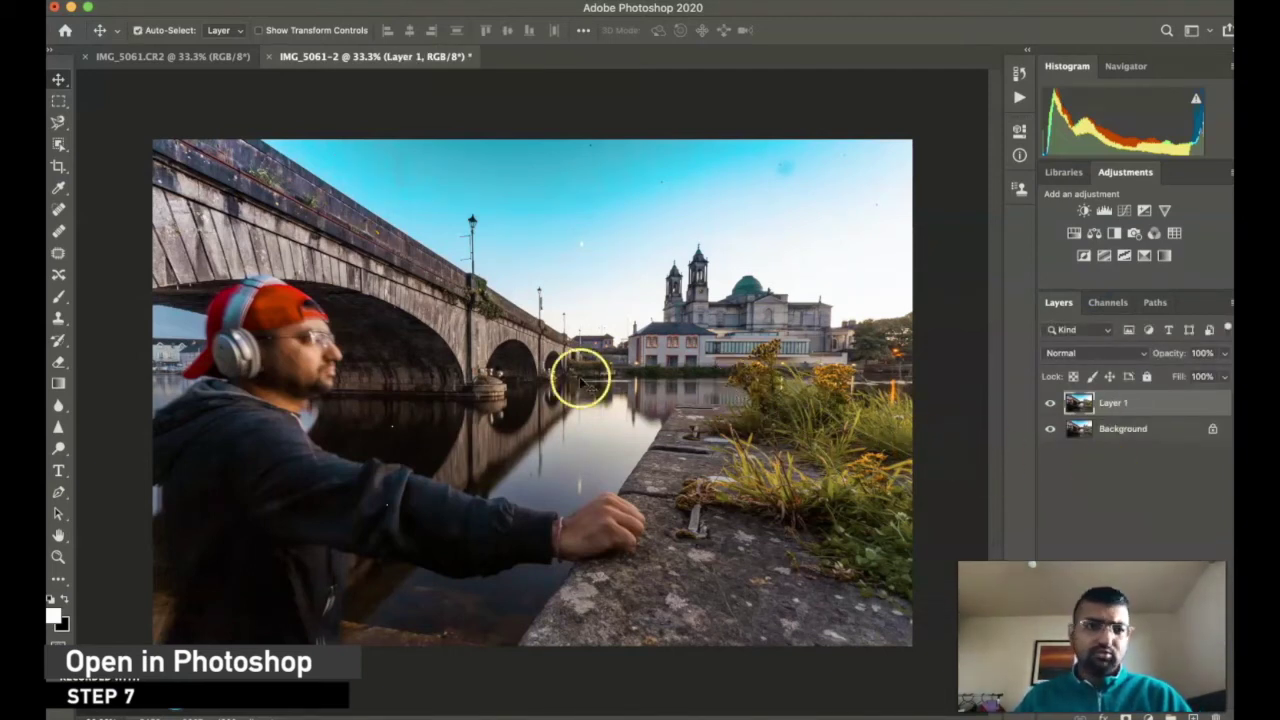
Crop a little off the image's upper and right edges, keeping the original aspect ratio
click(58, 166)
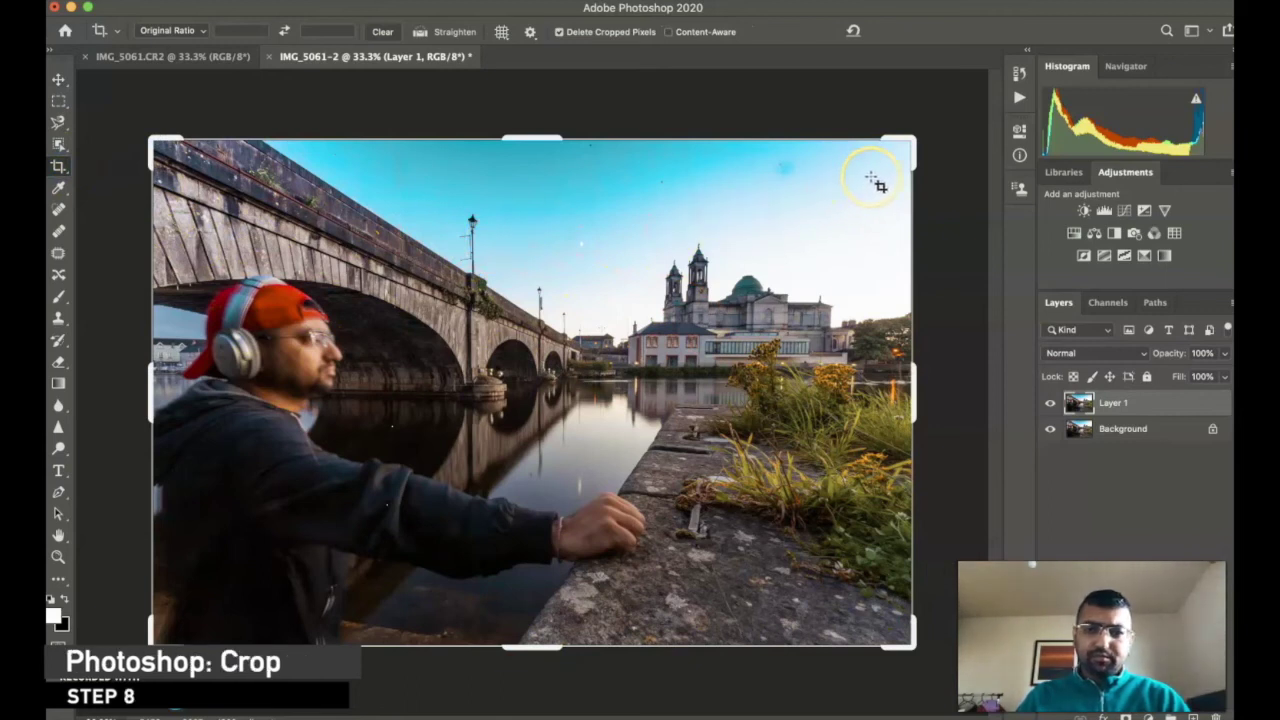
drag(911, 143, 881, 150)
key(Return)
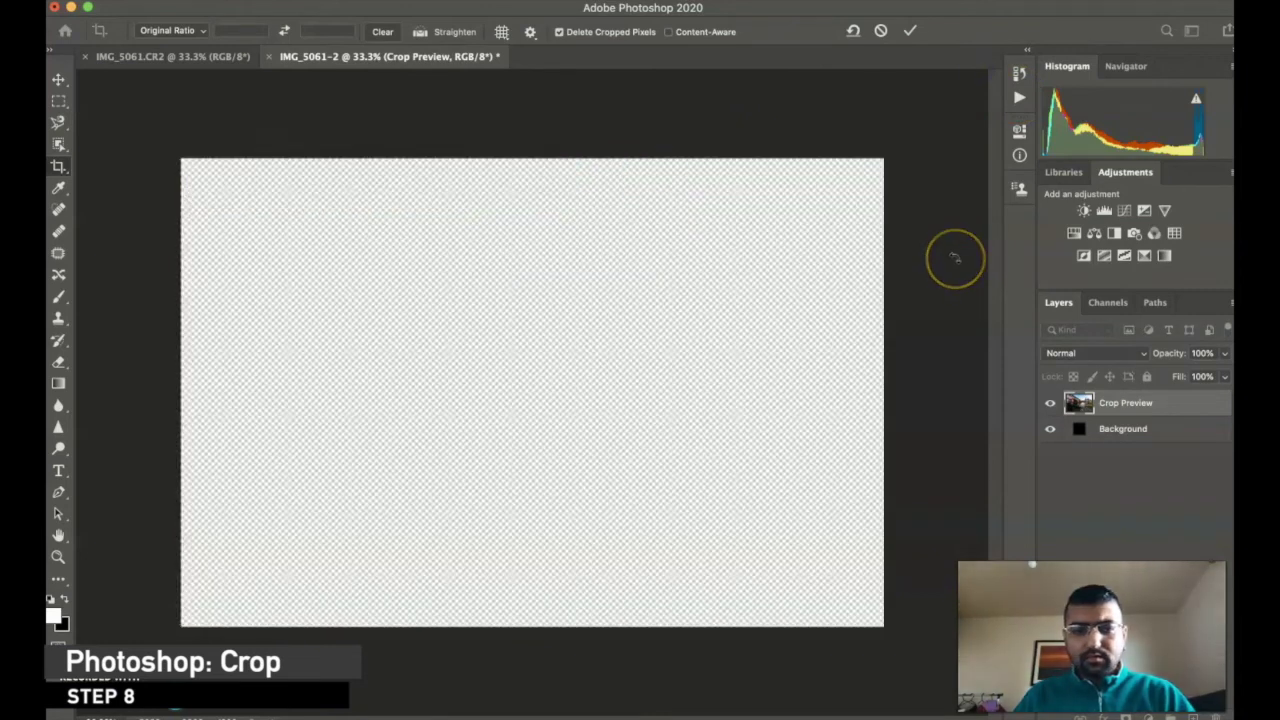
Add a Levels adjustment layer with the midtones set to 0.96
click(1104, 210)
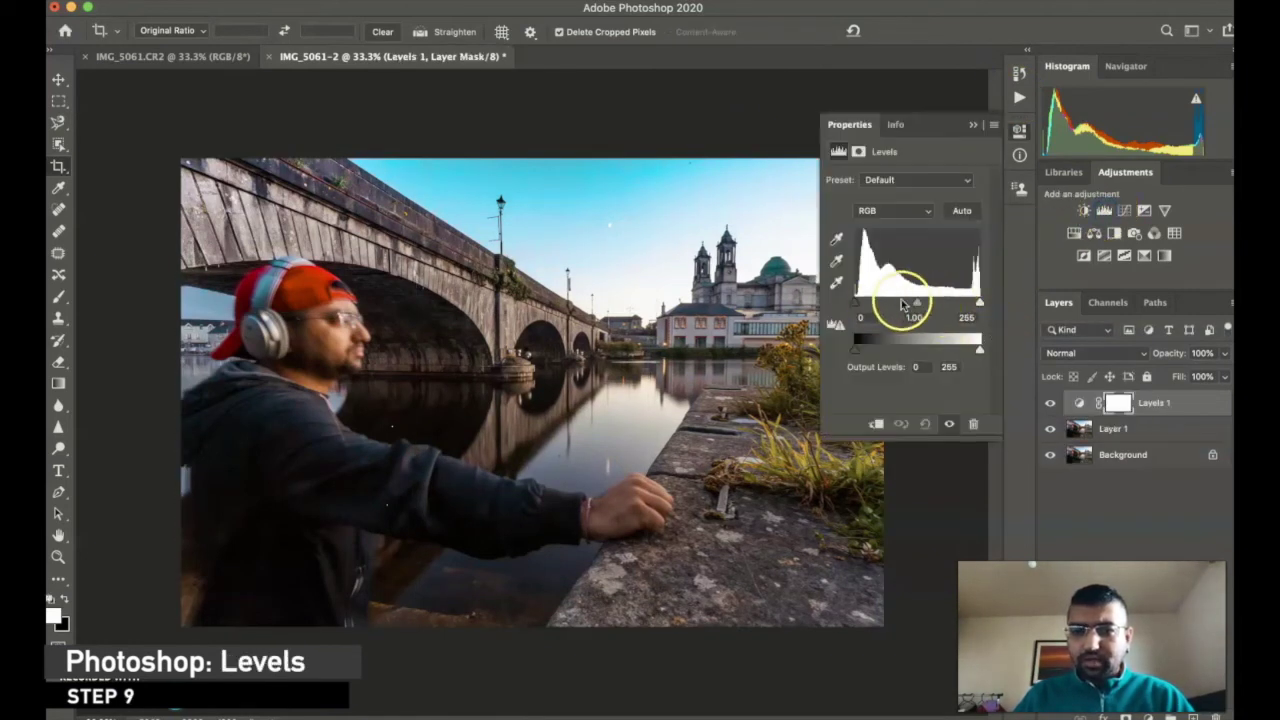
drag(917, 305, 919, 306)
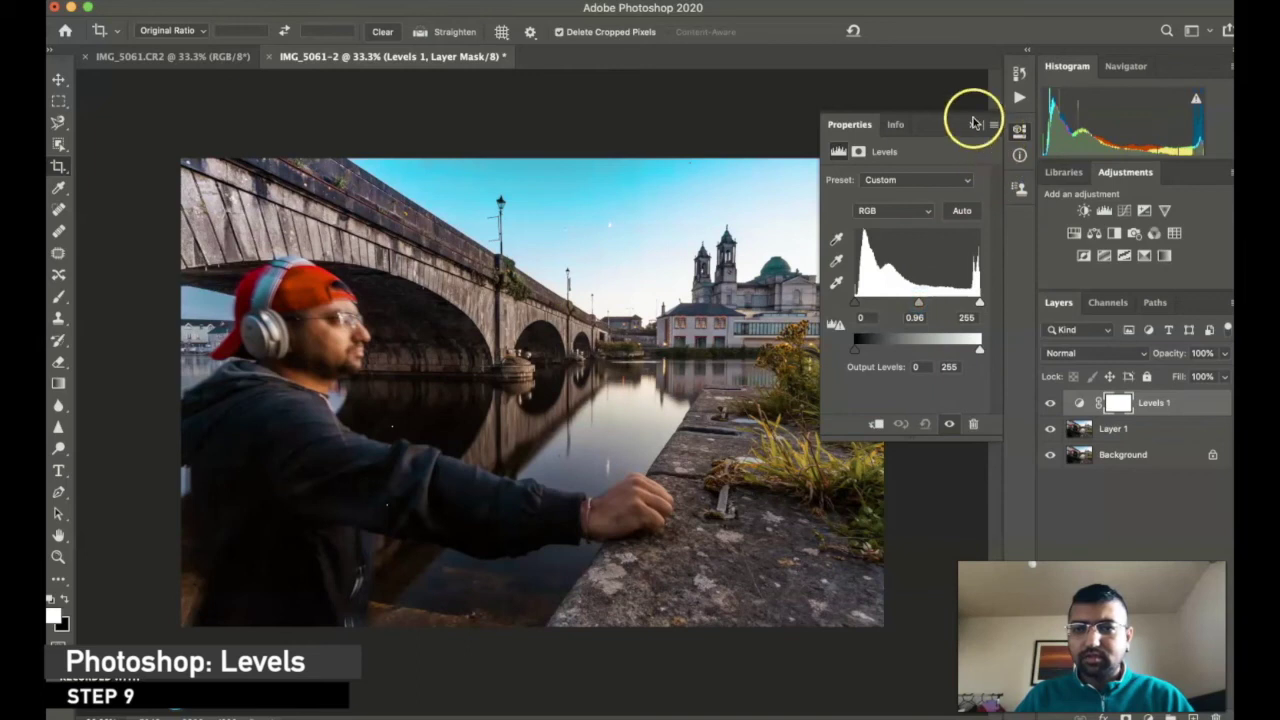
click(973, 124)
Add a Brightness/Contrast adjustment layer with the contrast set to 3
click(1083, 210)
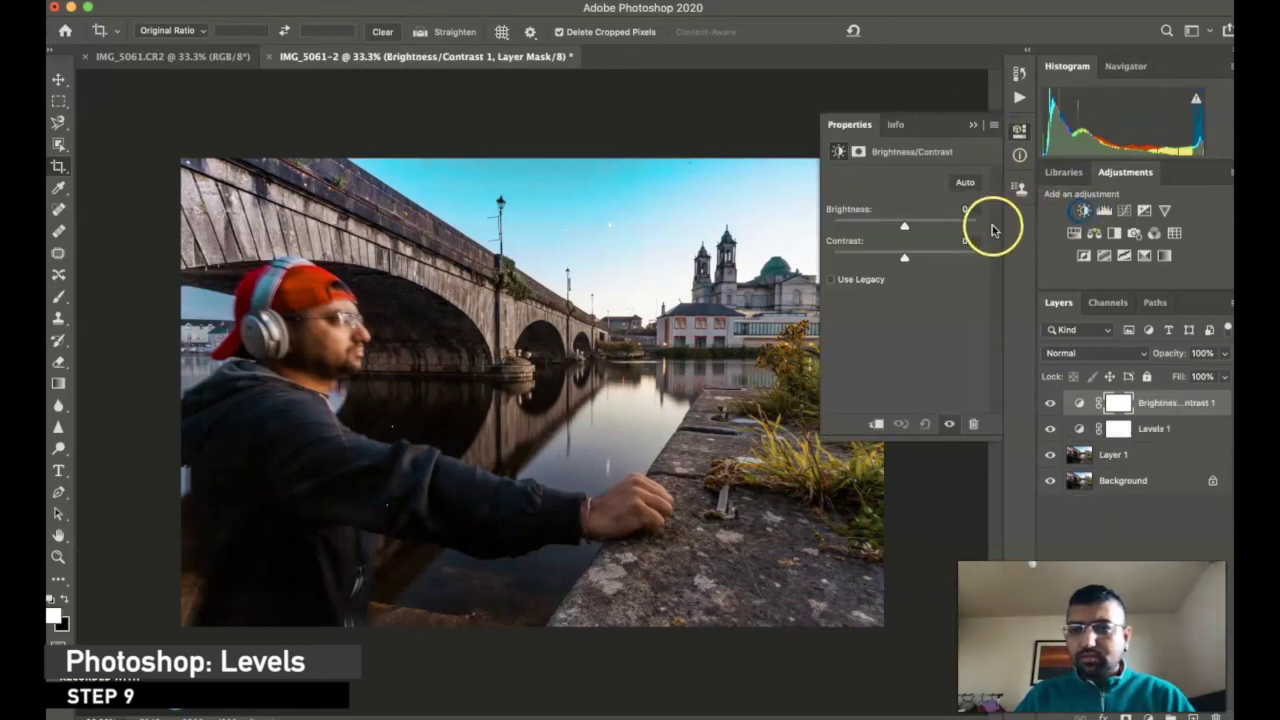
drag(904, 257, 908, 261)
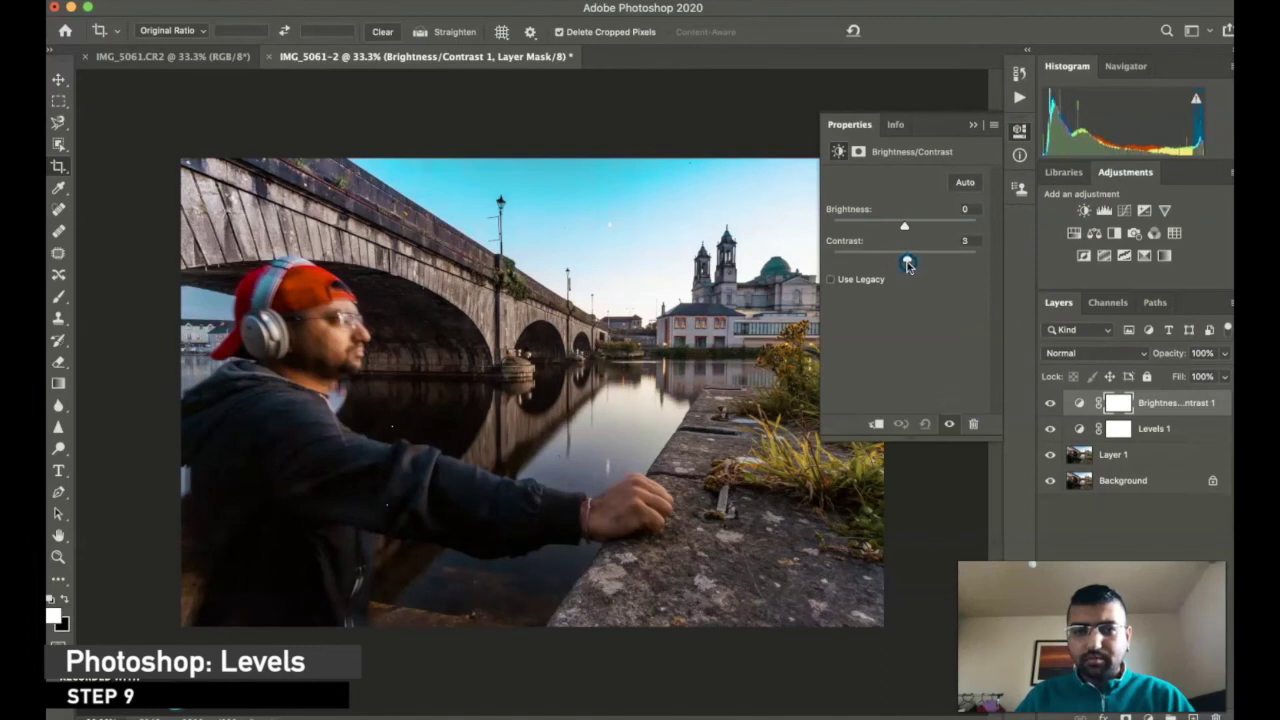
click(973, 124)
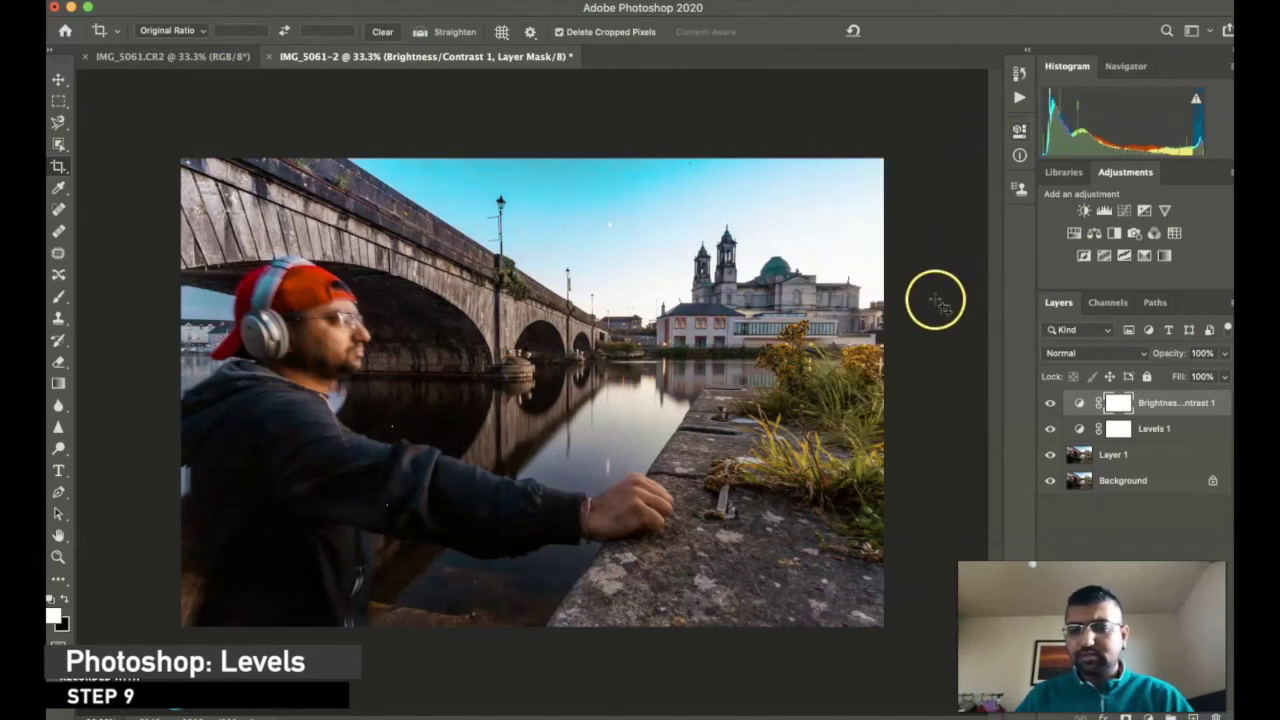
Group the Brightness/Contrast, Levels and Layer 1 layers together
super+click(1169, 440)
super+click(1165, 454)
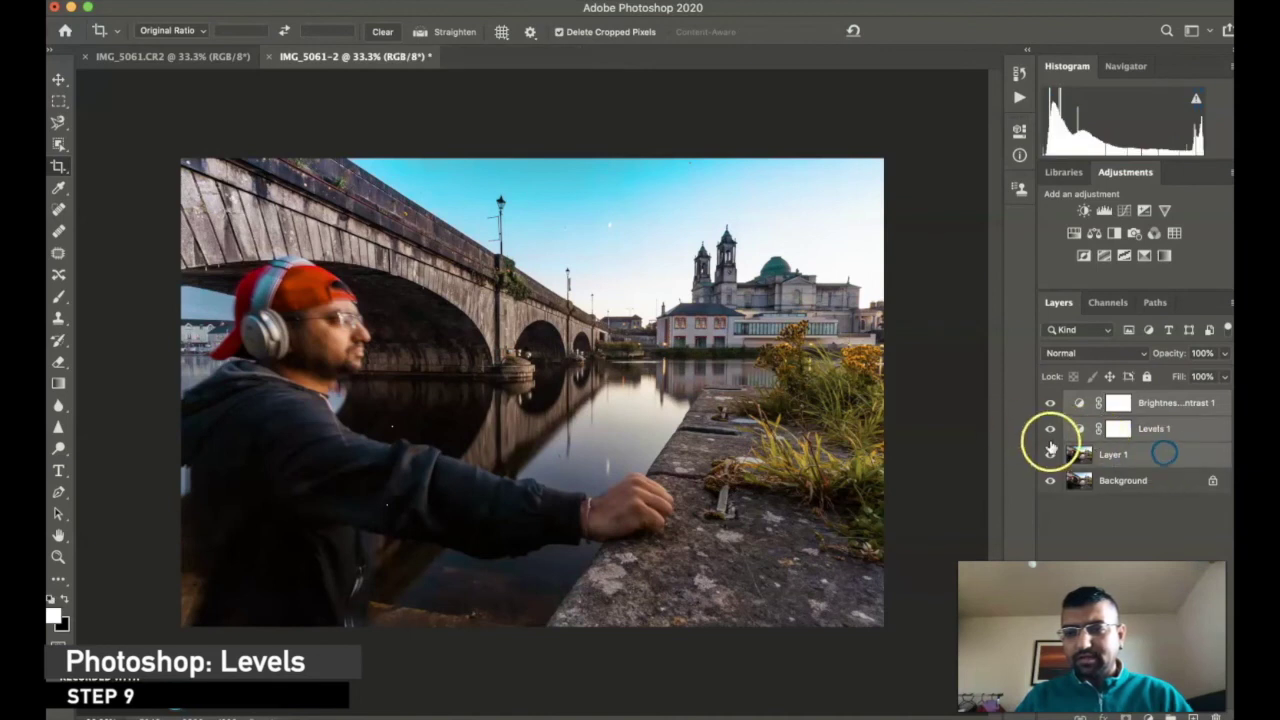
key(super+g)
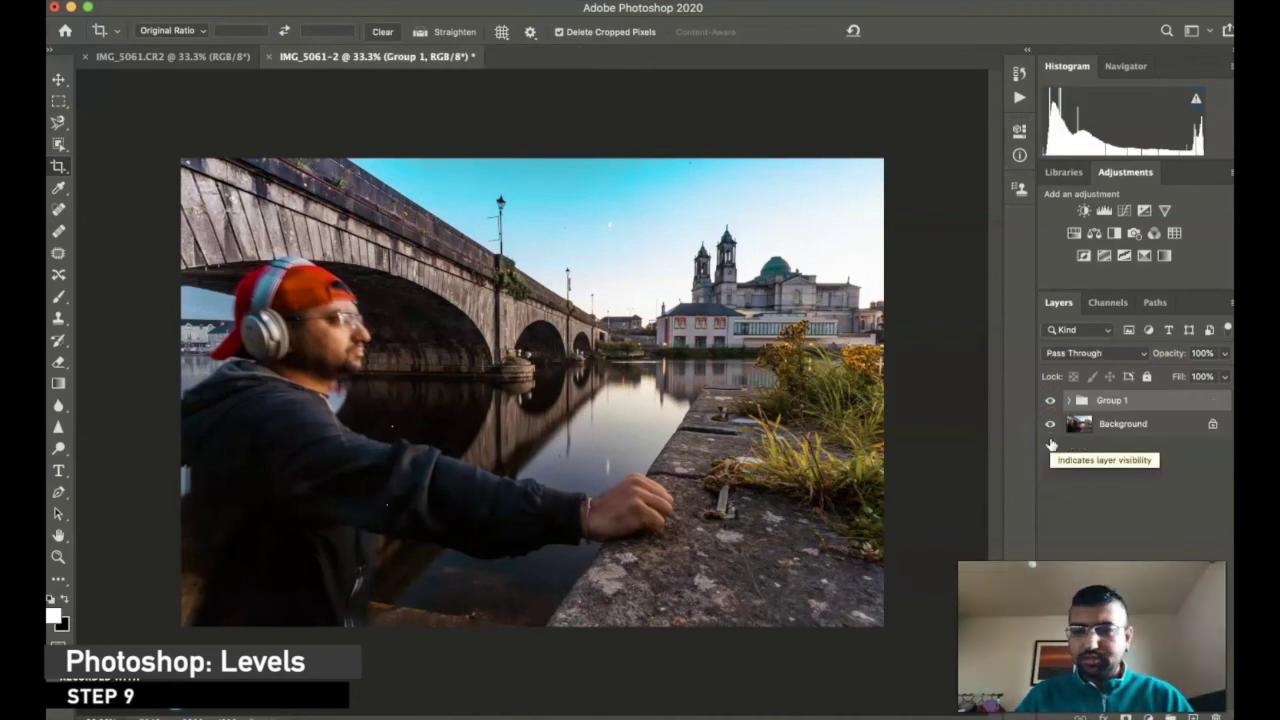
Compare the image with and without the grouped adjustments by toggling the group's visibility
click(1050, 400)
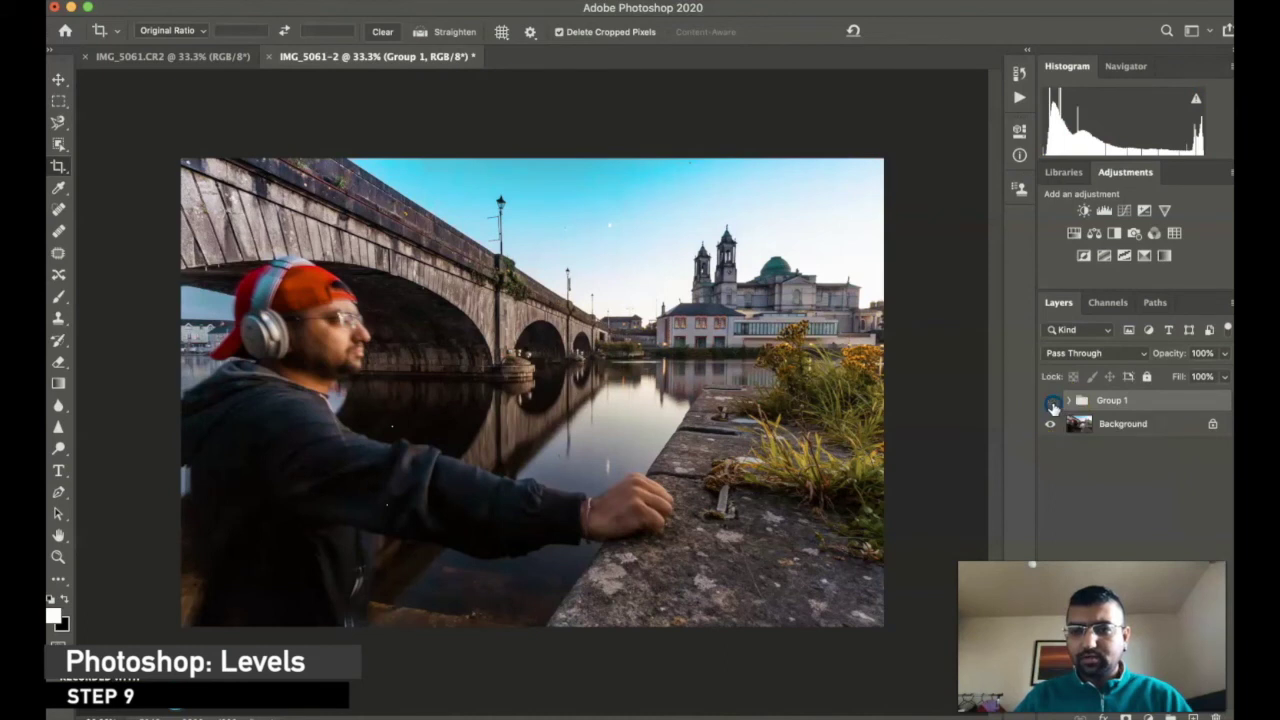
click(1051, 401)
click(1051, 401)
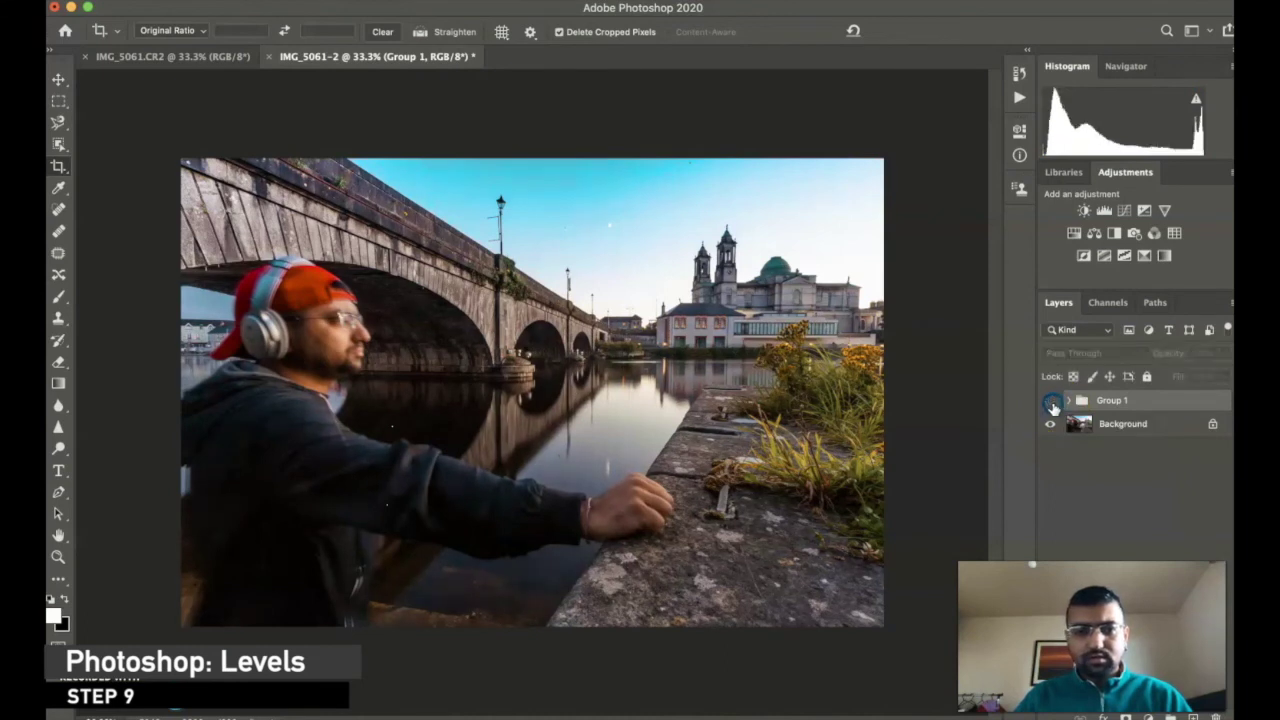
click(1050, 400)
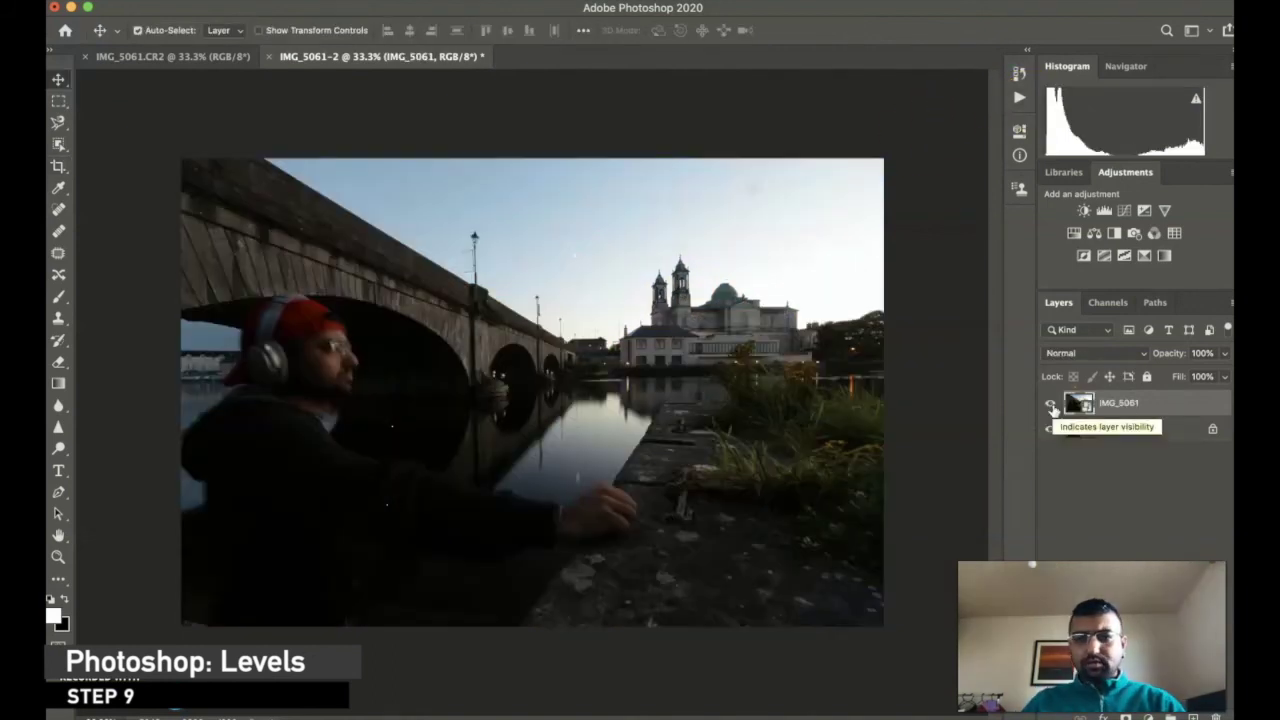
Compare the edited image with the unedited original by toggling the visibility of the IMG_5061 layer
click(1051, 404)
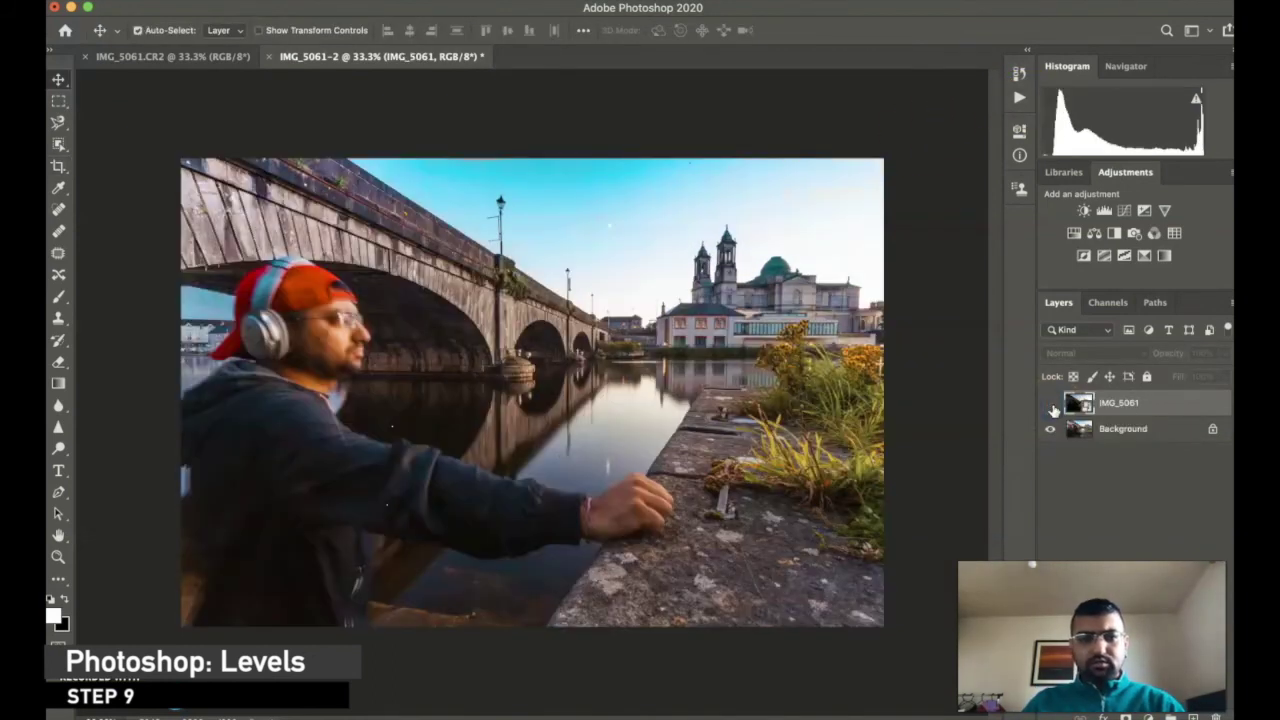
click(1051, 404)
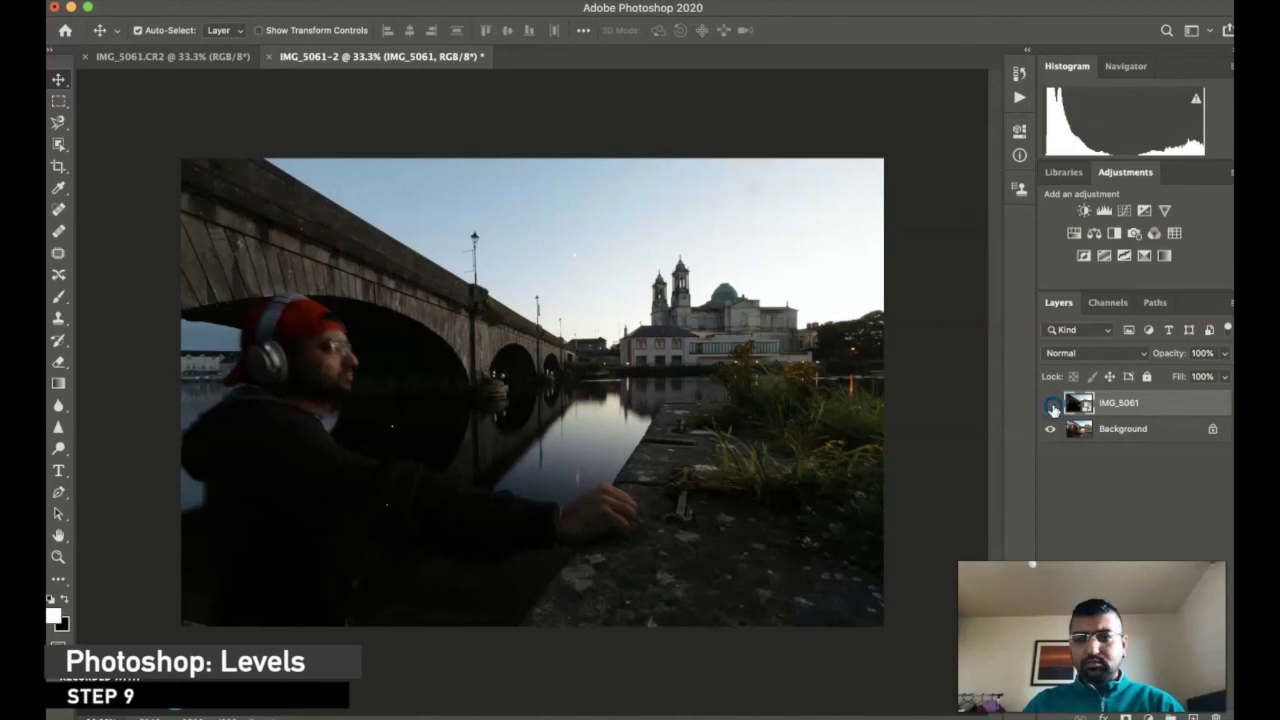
click(1051, 404)
click(1051, 404)
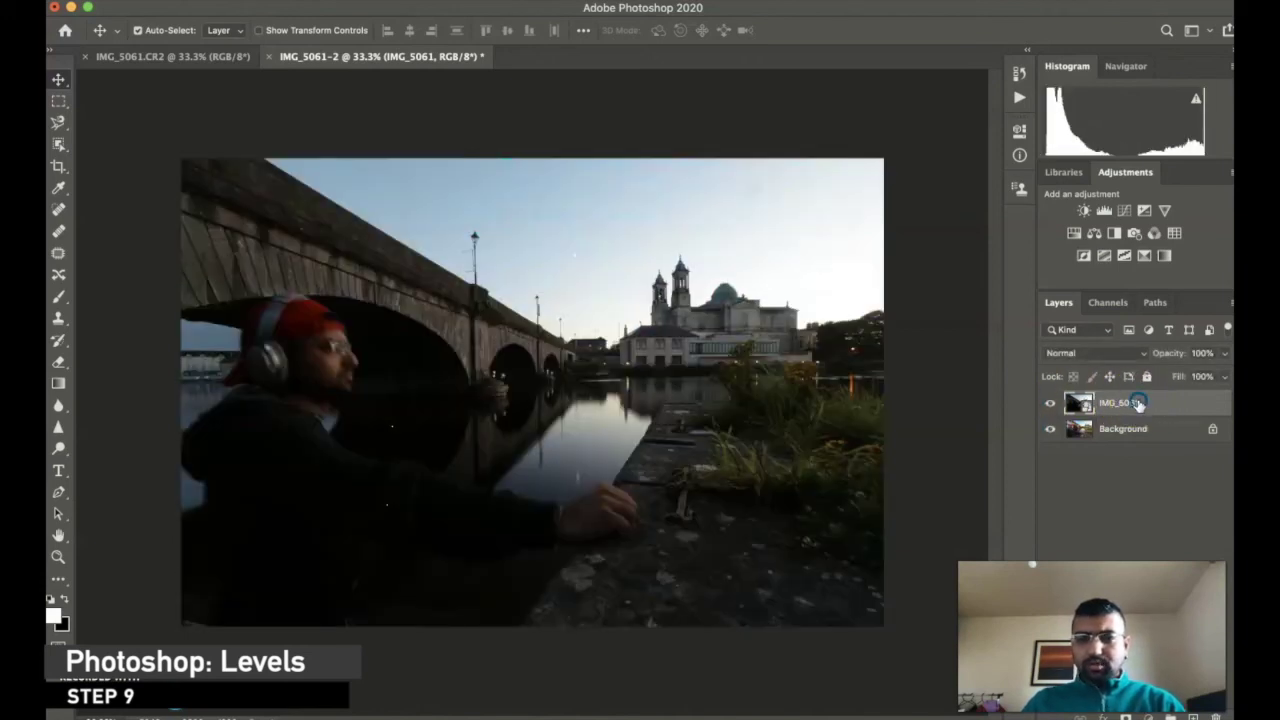
Delete the IMG_5061 layer holding the unedited original, leaving only the edited Background layer
drag(1138, 404, 667, 50)
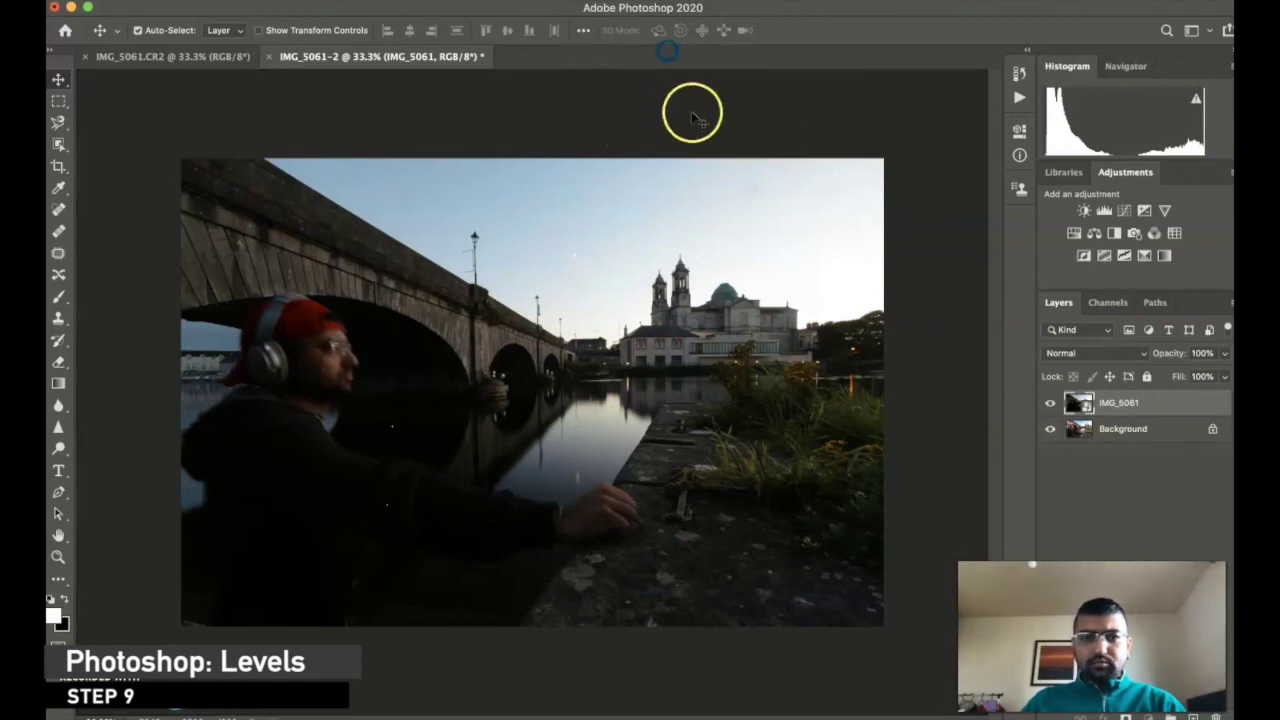
key(BackSpace)
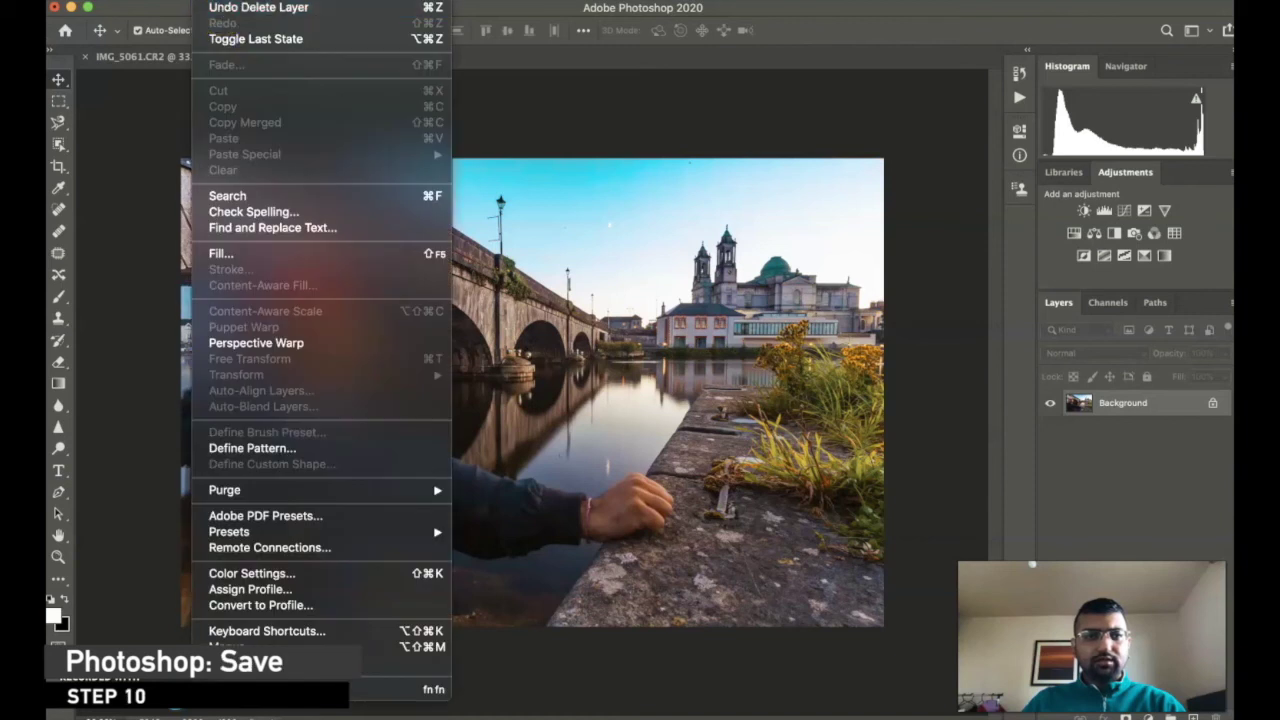
Save the edited image as the JPEG file IMG_5061-2.jpg in the Original folder, with the Adobe RGB (1998) profile embedded
click(185, 2)
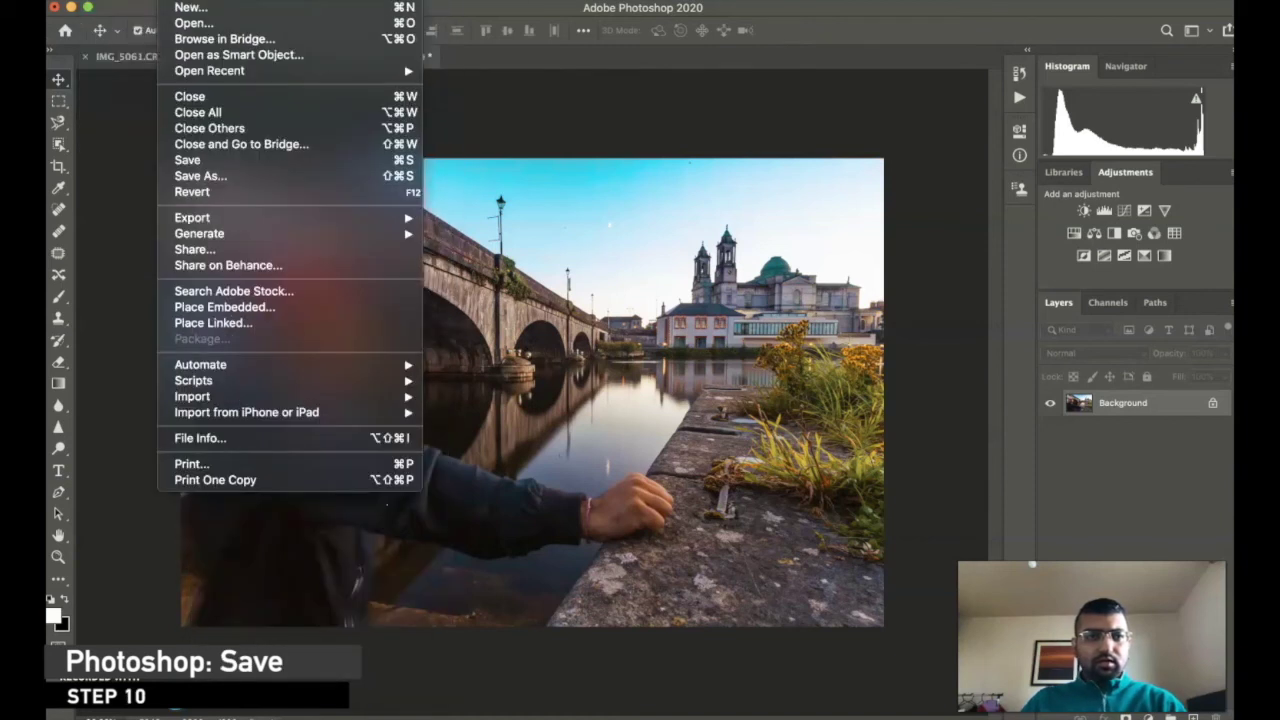
click(266, 176)
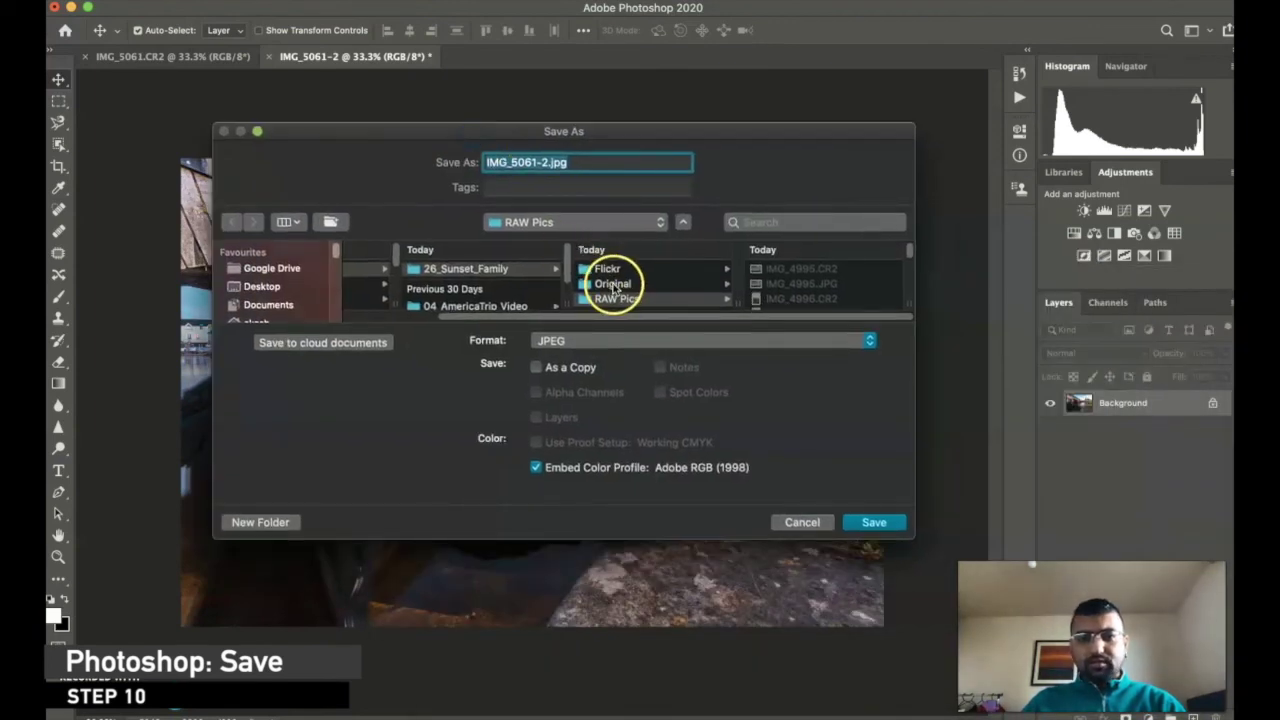
click(613, 285)
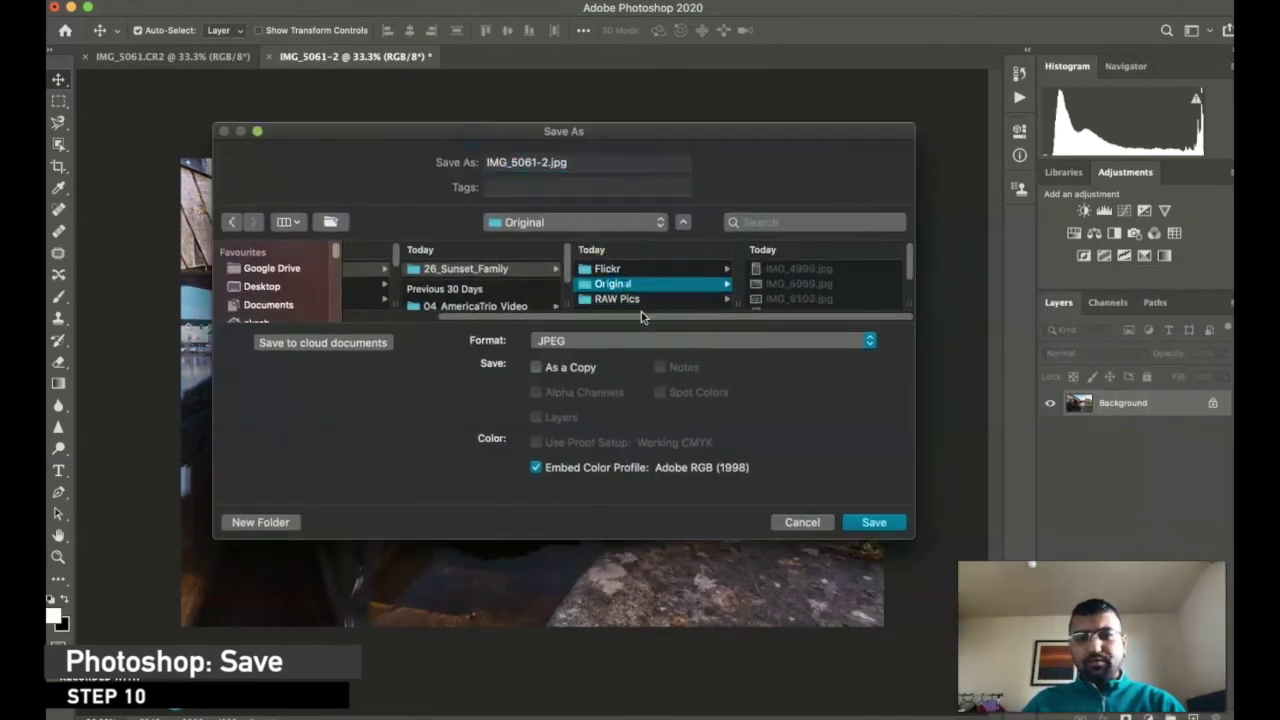
click(876, 523)
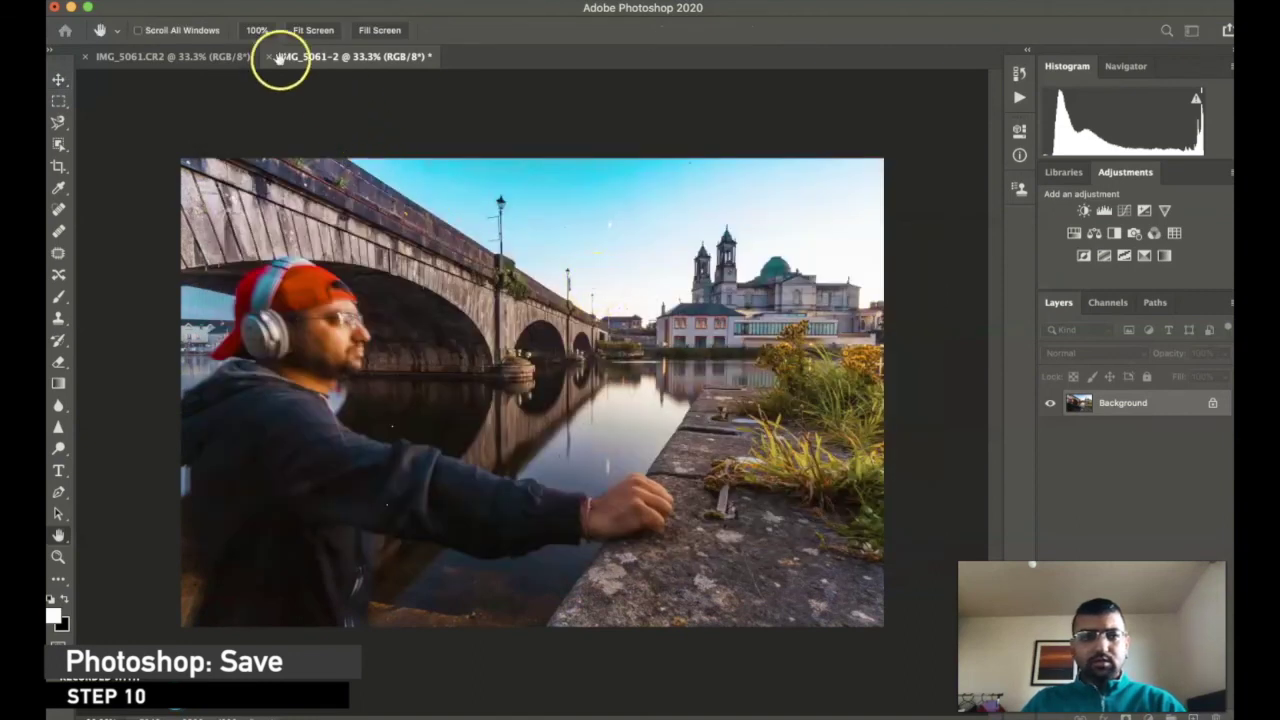
click(209, 1)
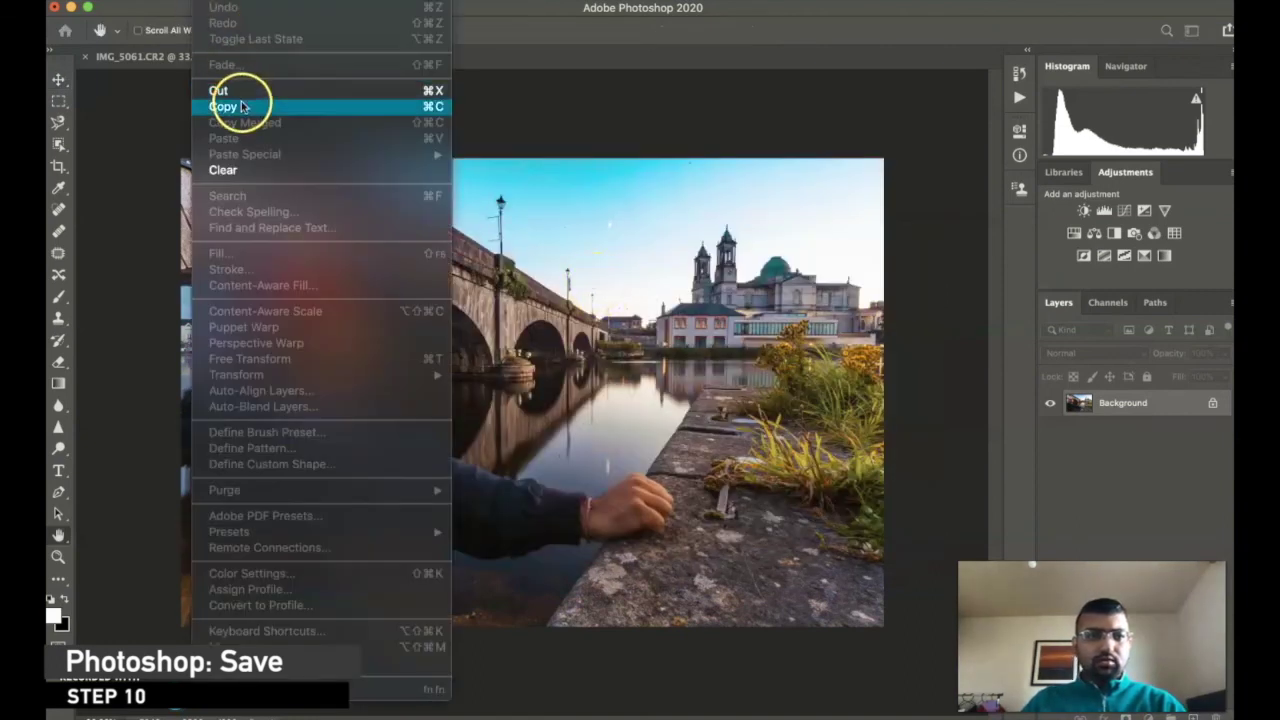
Resize the IMG_5061-2.jpg image to a width of 1200 pixels with proportions linked and automatic resampling
click(515, 100)
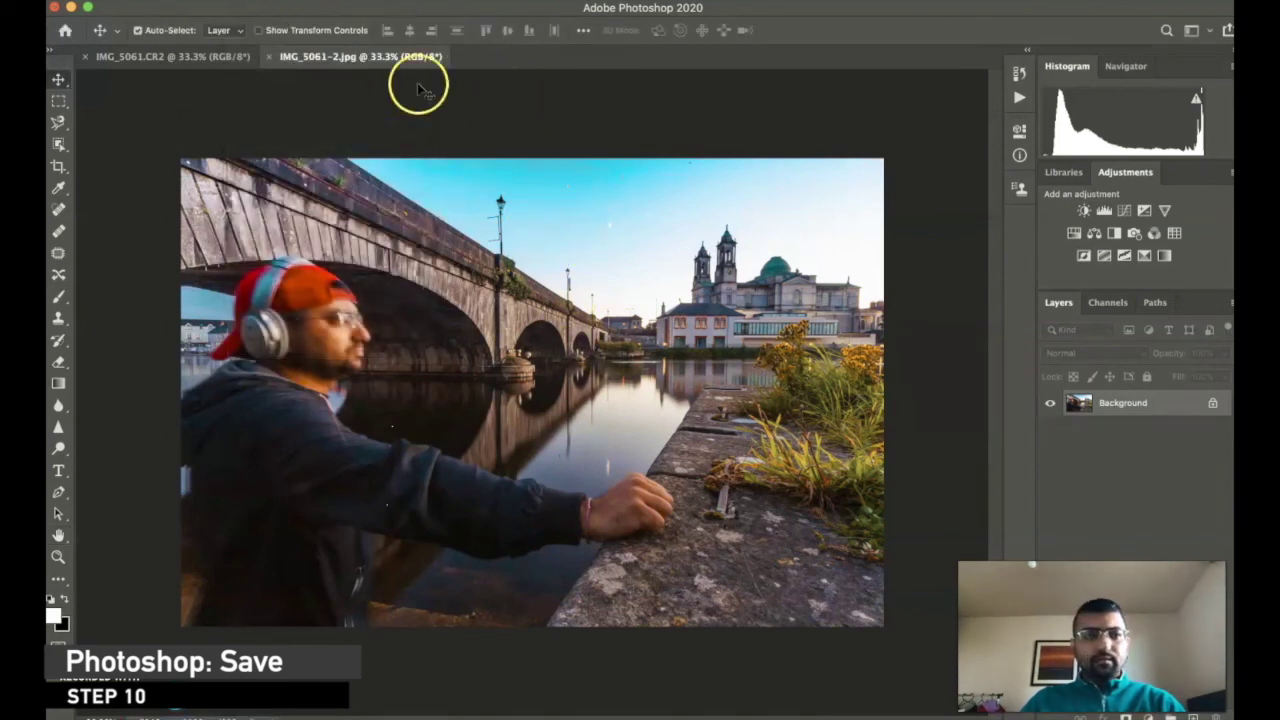
click(250, 1)
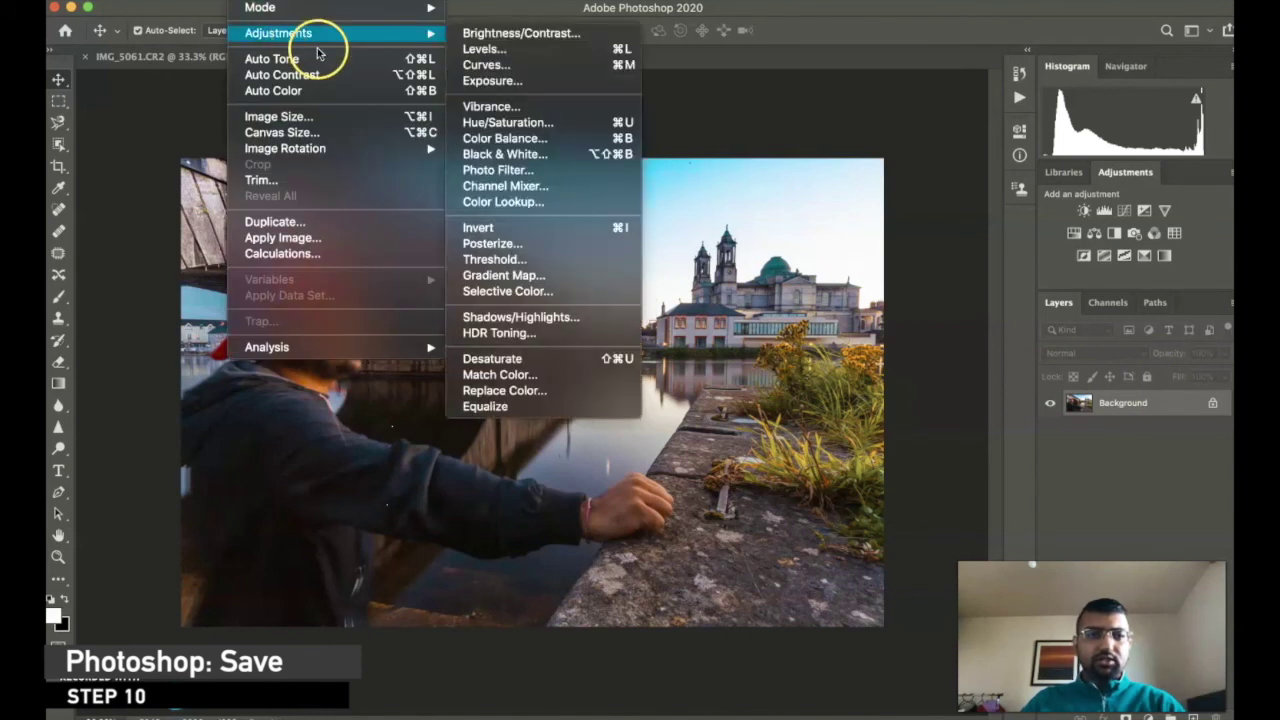
click(541, 232)
key(h)
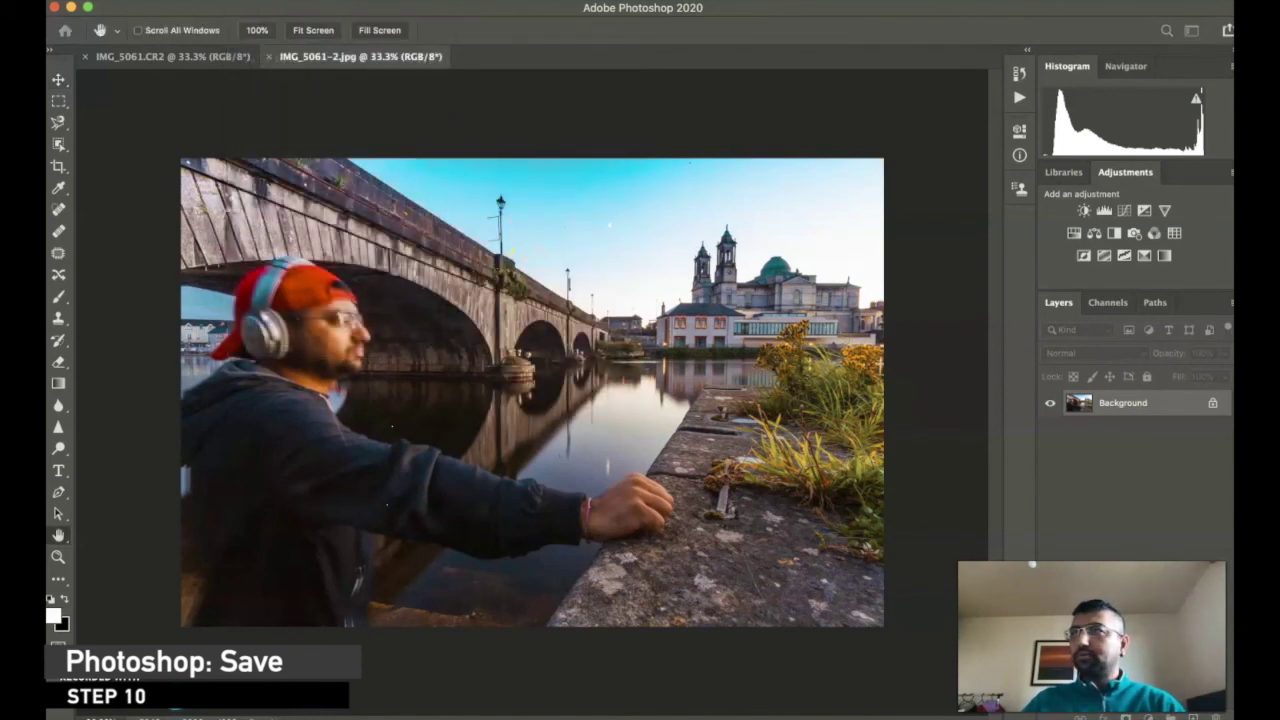
key(super+alt+i)
drag(663, 222, 622, 207)
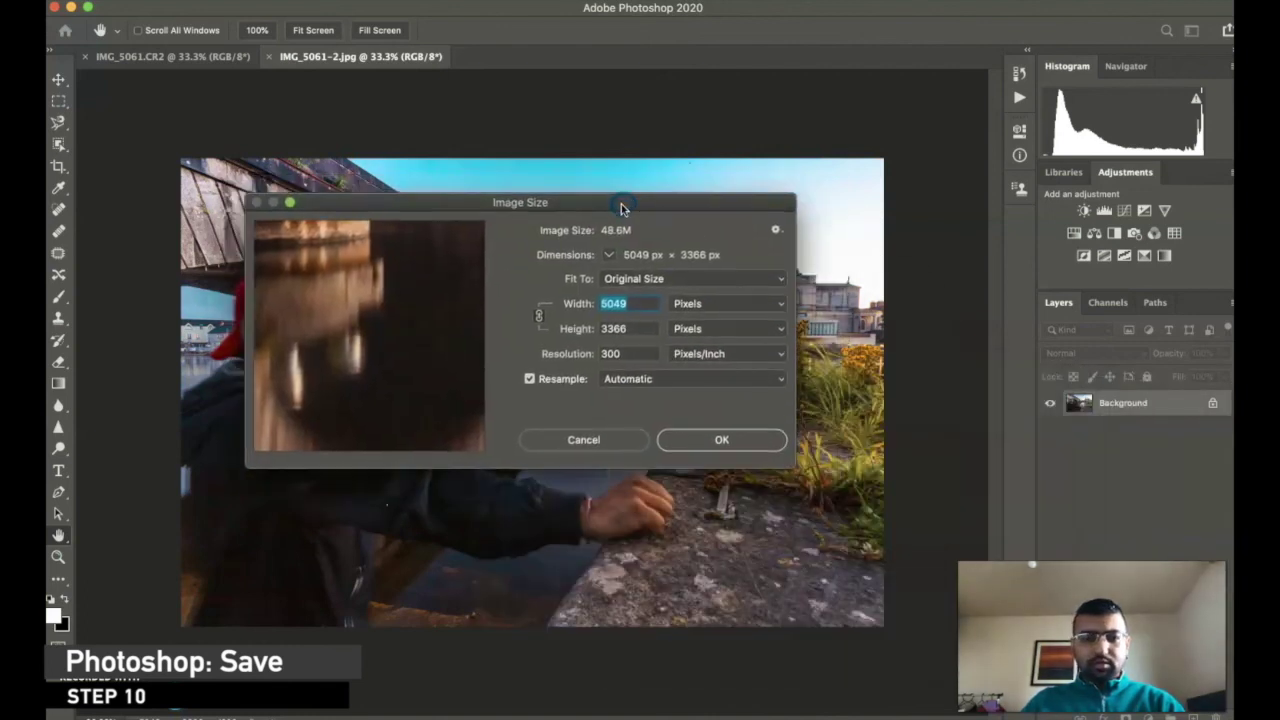
text(1200)
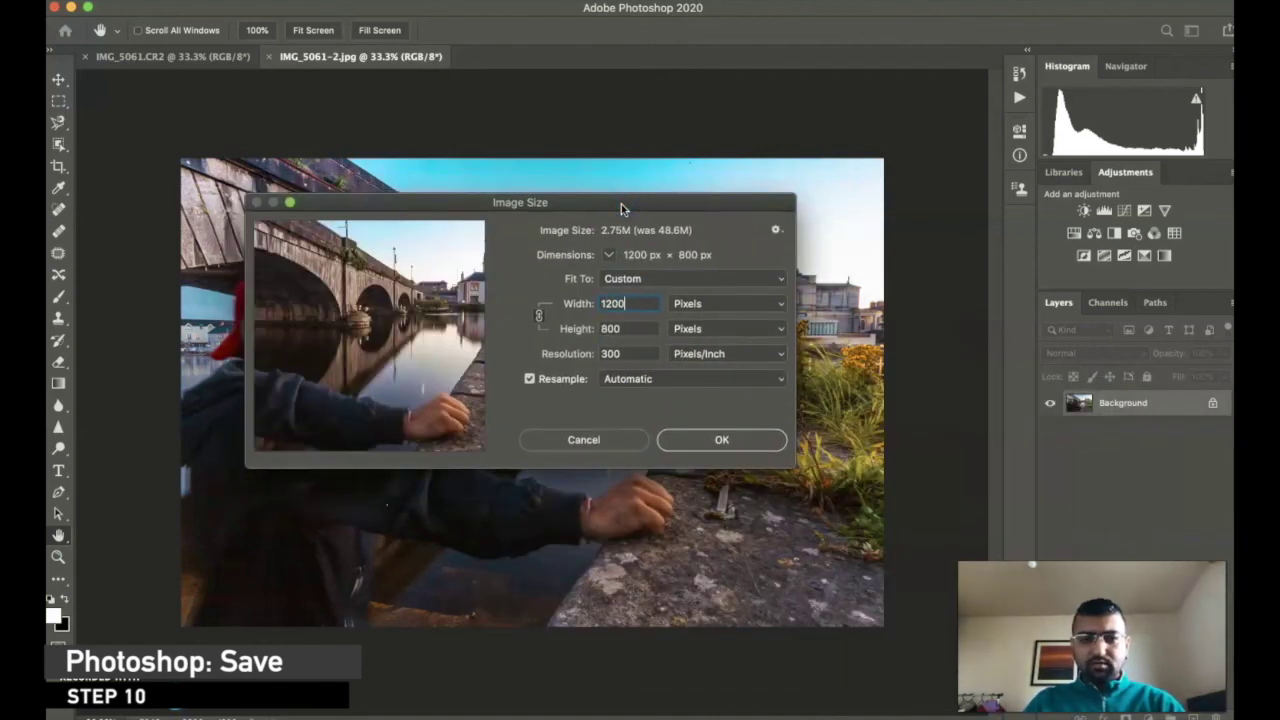
key(Return)
click(591, 131)
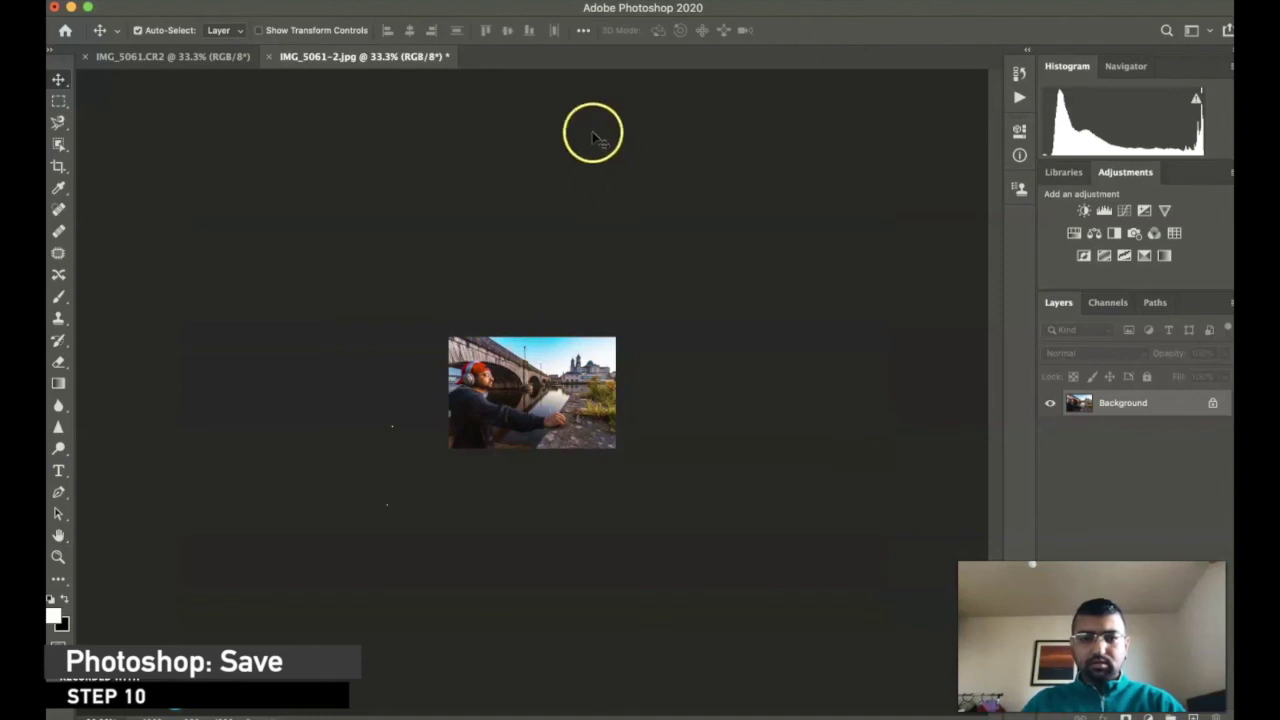
Stamp the white photography signature watermark once on the stone ledge below the hand, using the signature brush at size 100
click(310, 52)
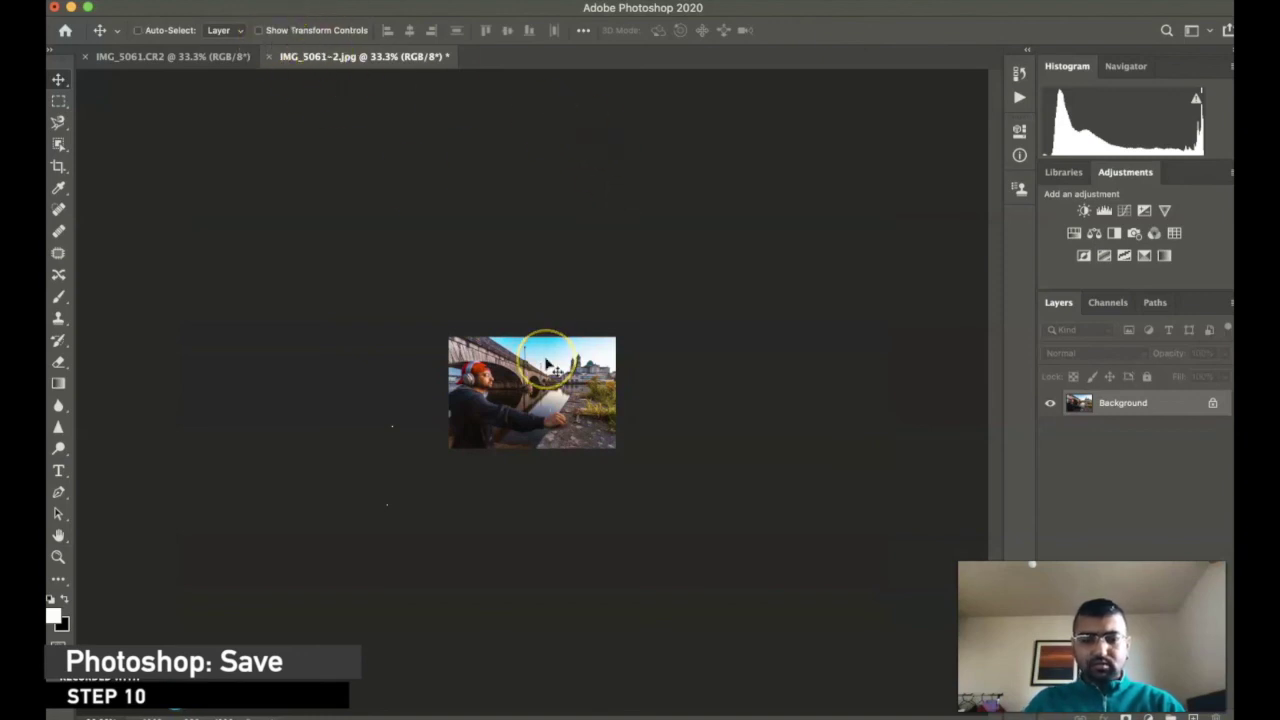
key(super+plus)
key(super+plus)
key(super+plus)
key(super+plus)
key(super+plus)
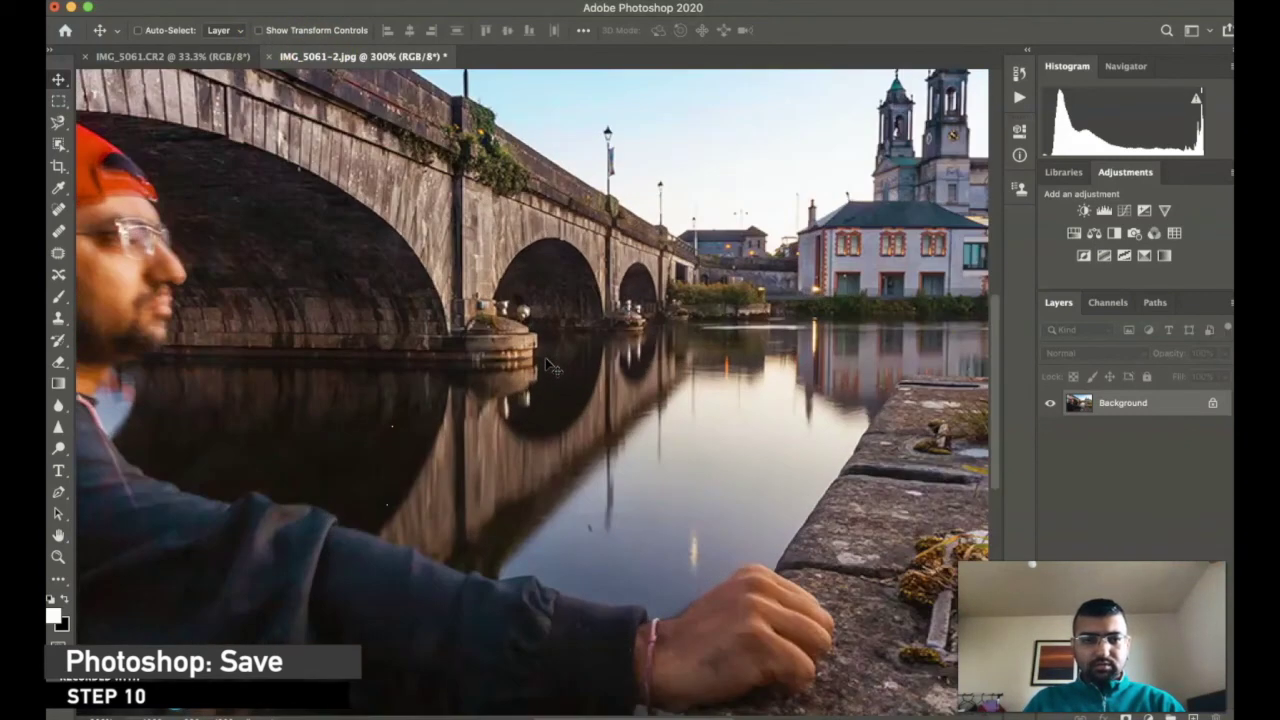
key(super+minus)
key(super+minus)
key(super+plus)
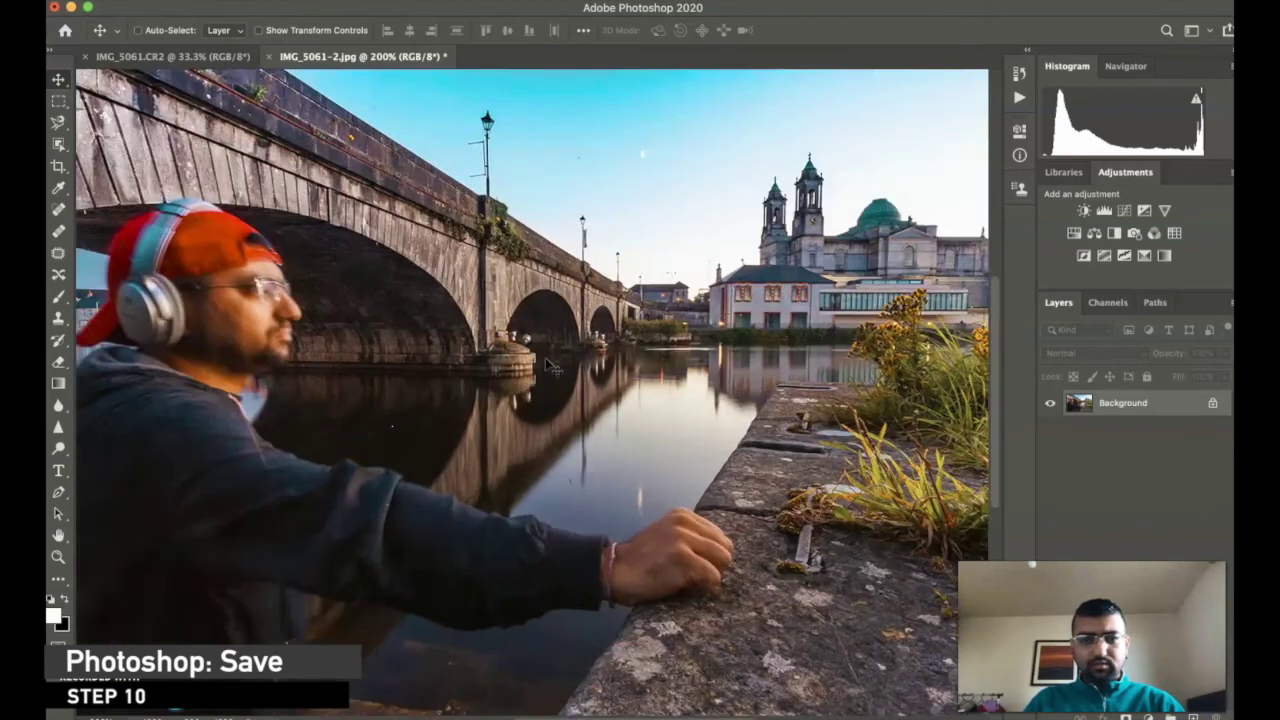
key(super+minus)
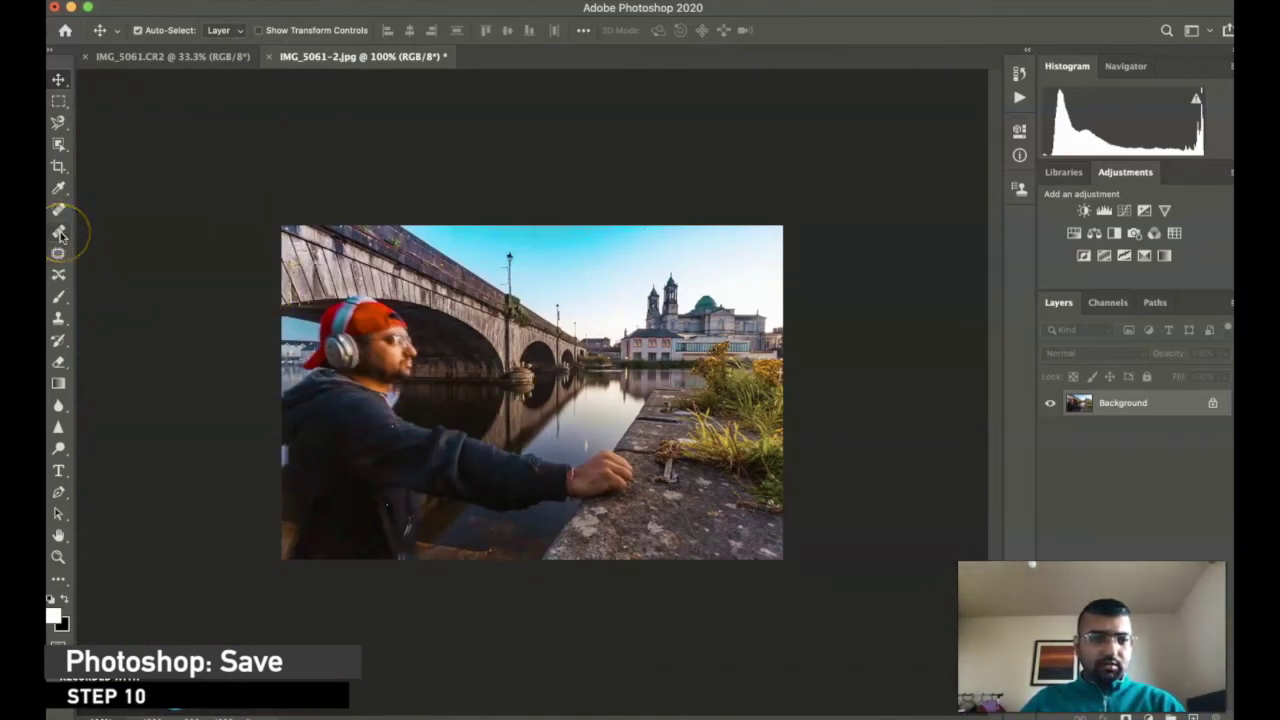
click(63, 298)
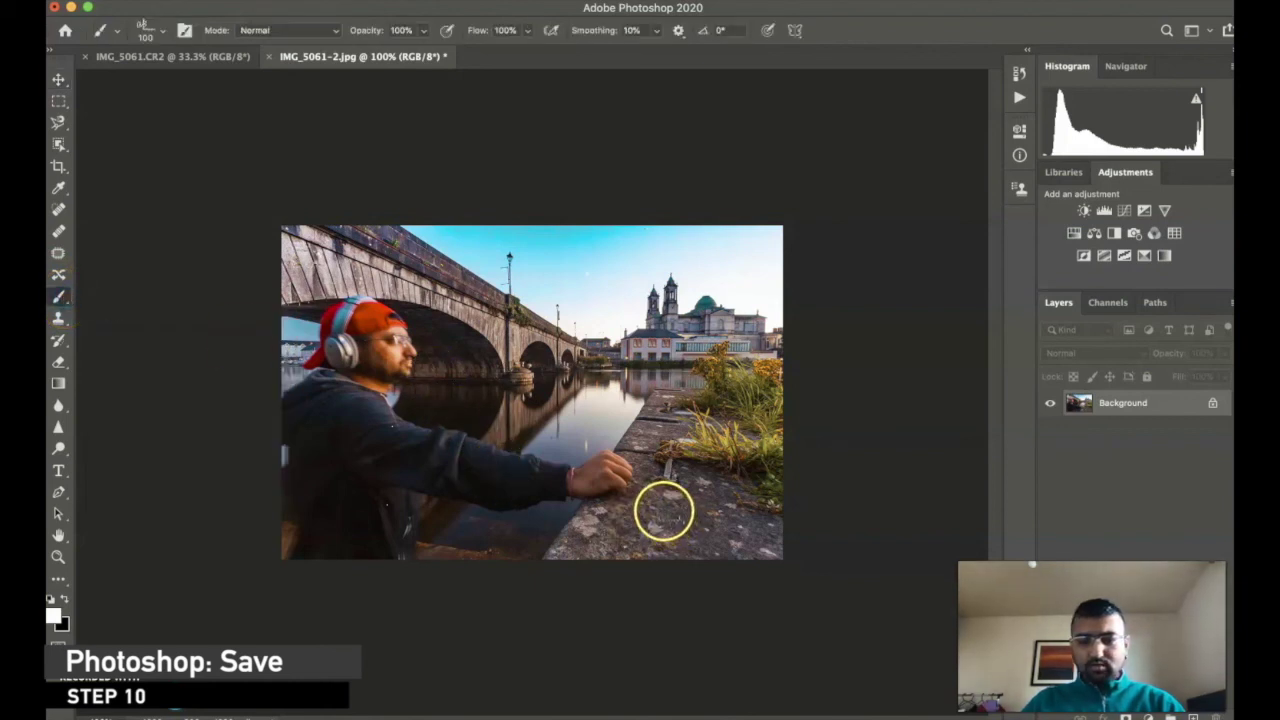
click(665, 515)
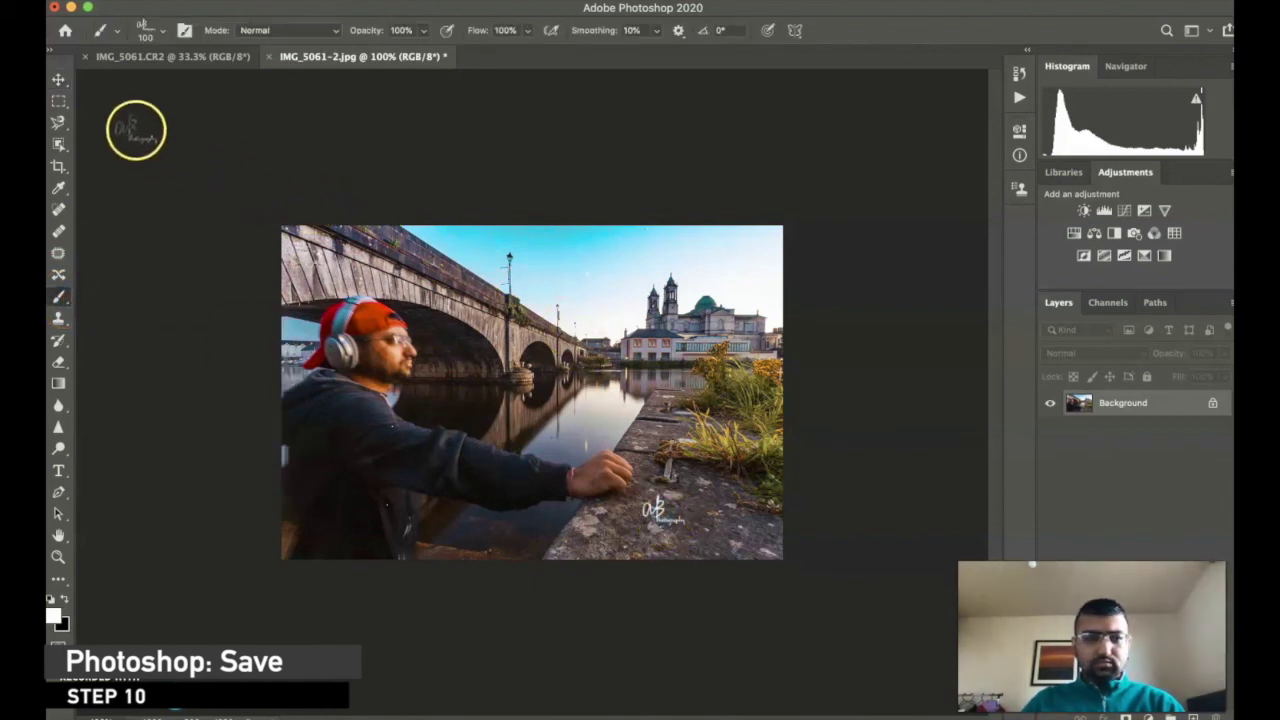
Save the watermarked image as IMG_5061-2.jpg in the Flickr folder inside 26_Sunset_Family, as a Baseline ("Standard") JPEG at quality 12
click(207, 1)
mouse_move(173, 1)
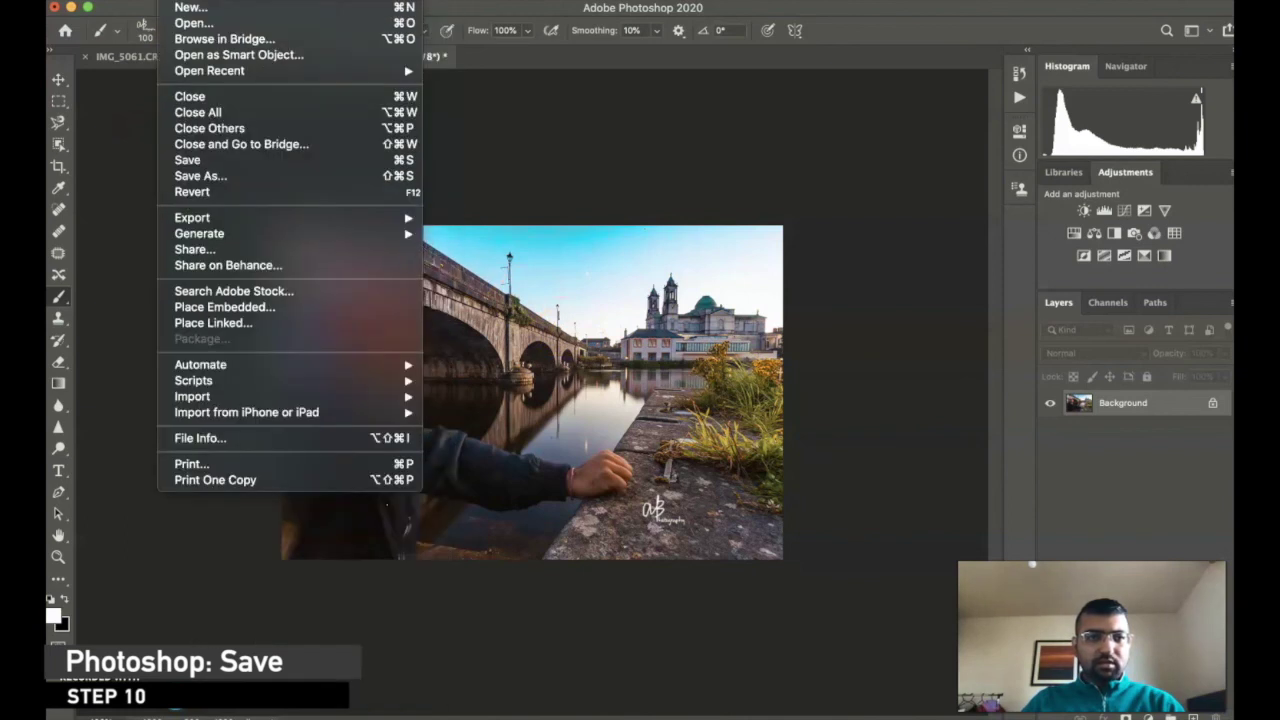
click(238, 177)
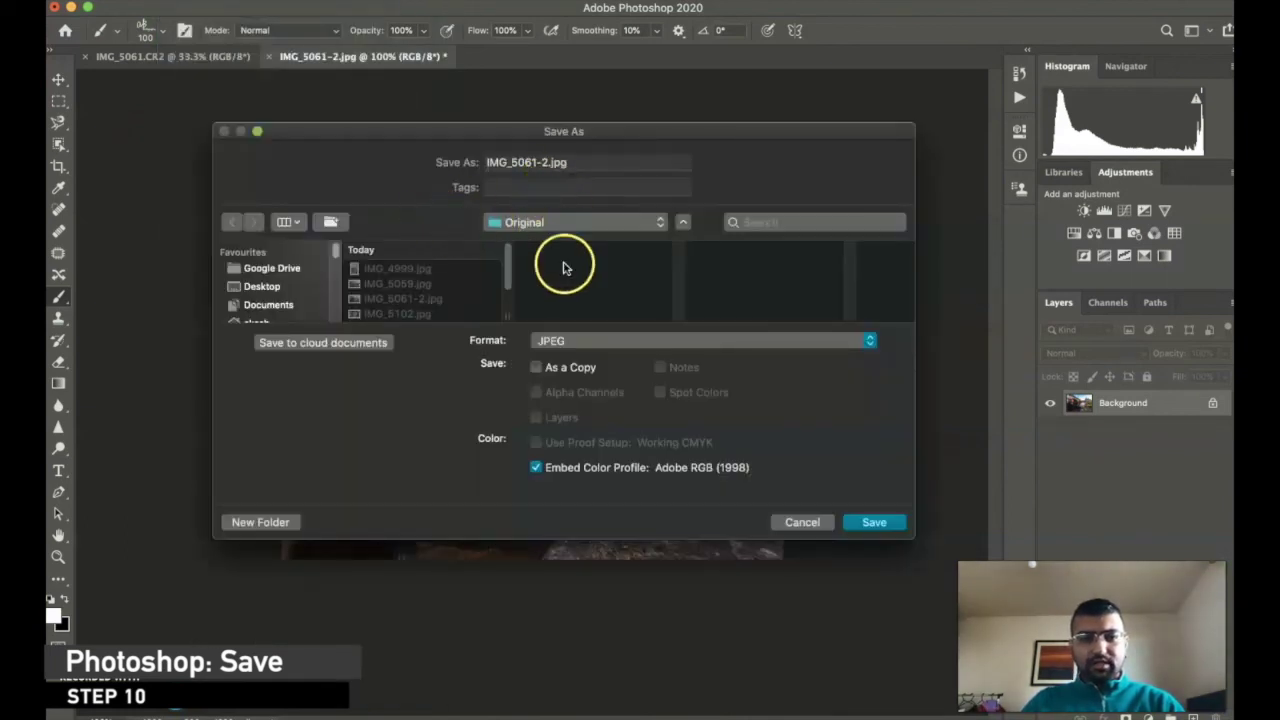
click(585, 222)
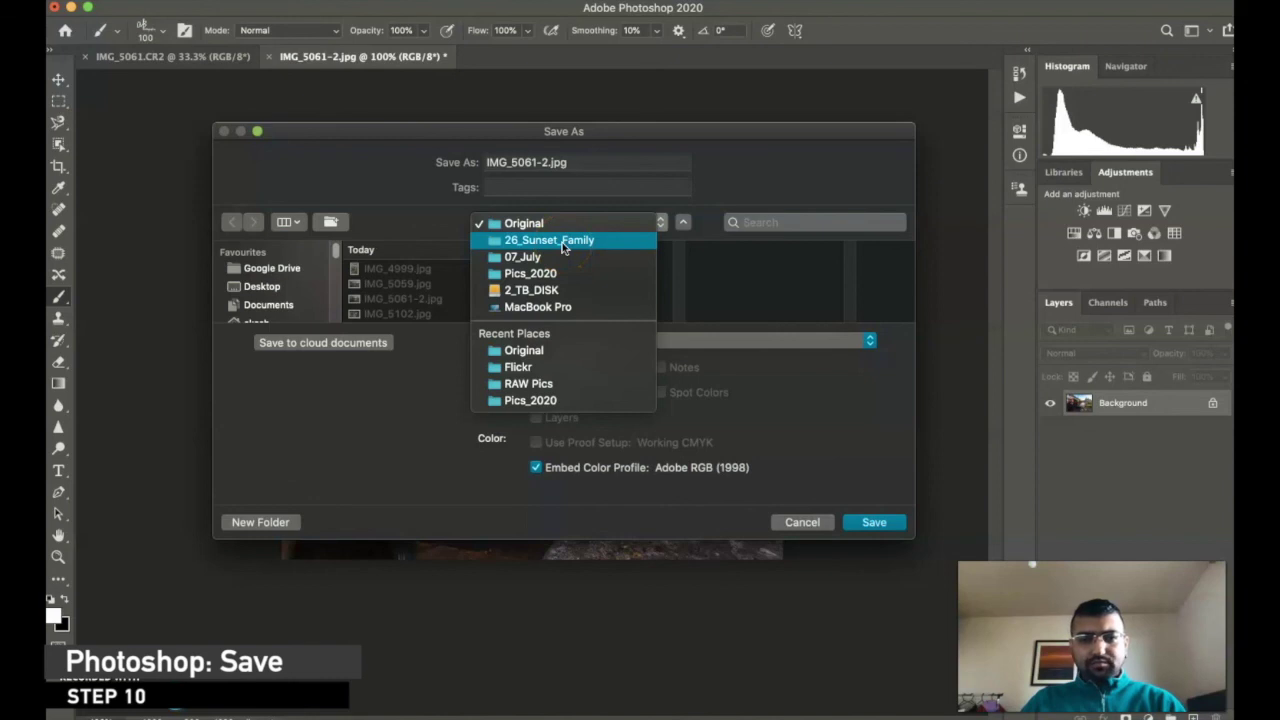
click(562, 242)
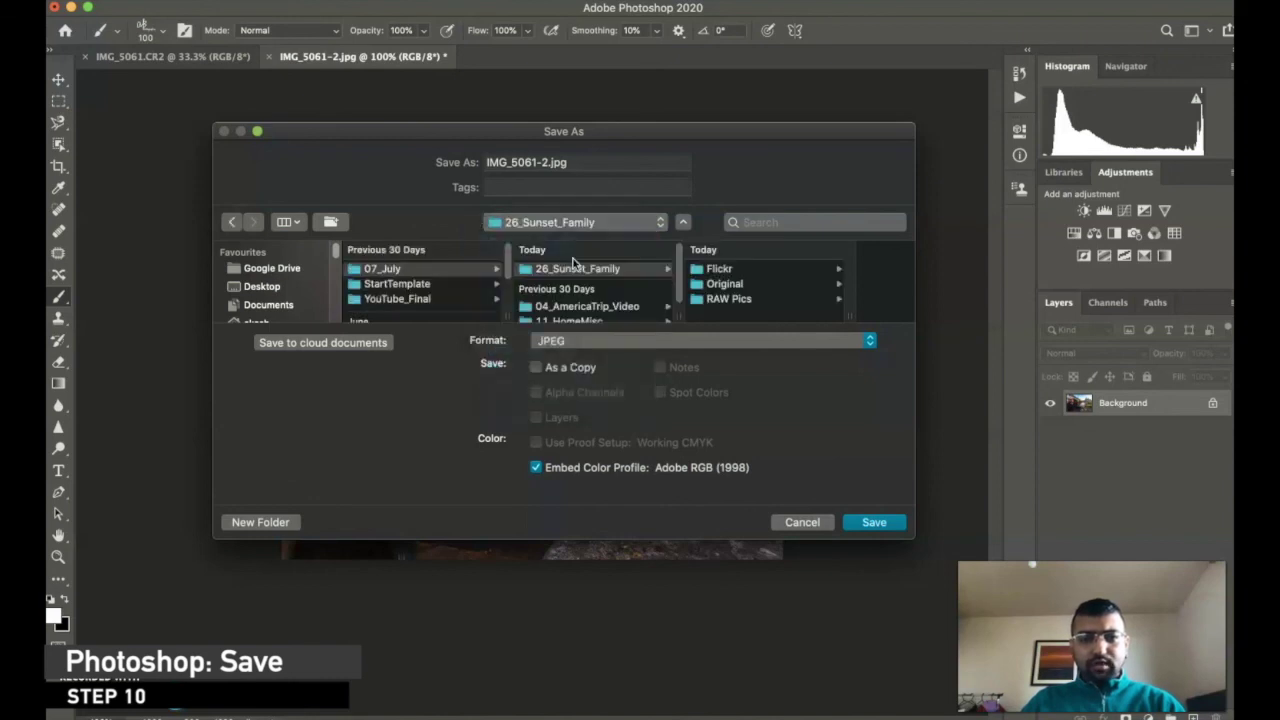
click(745, 271)
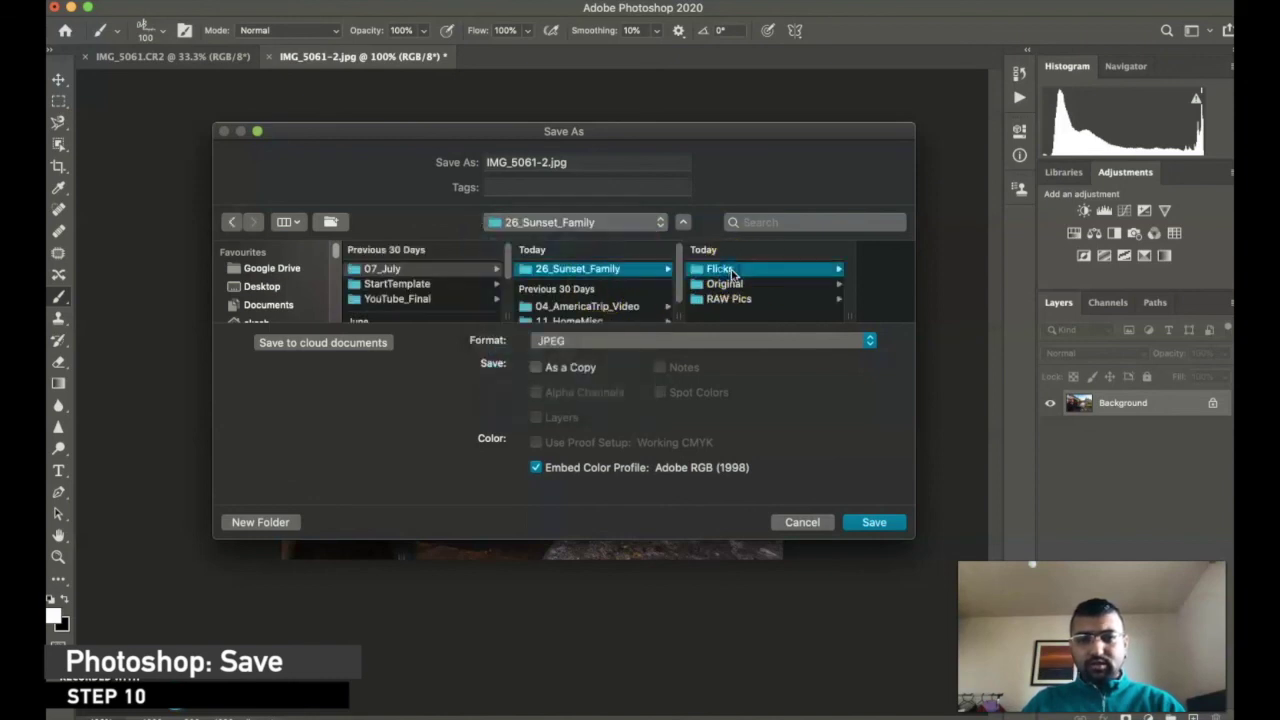
click(884, 527)
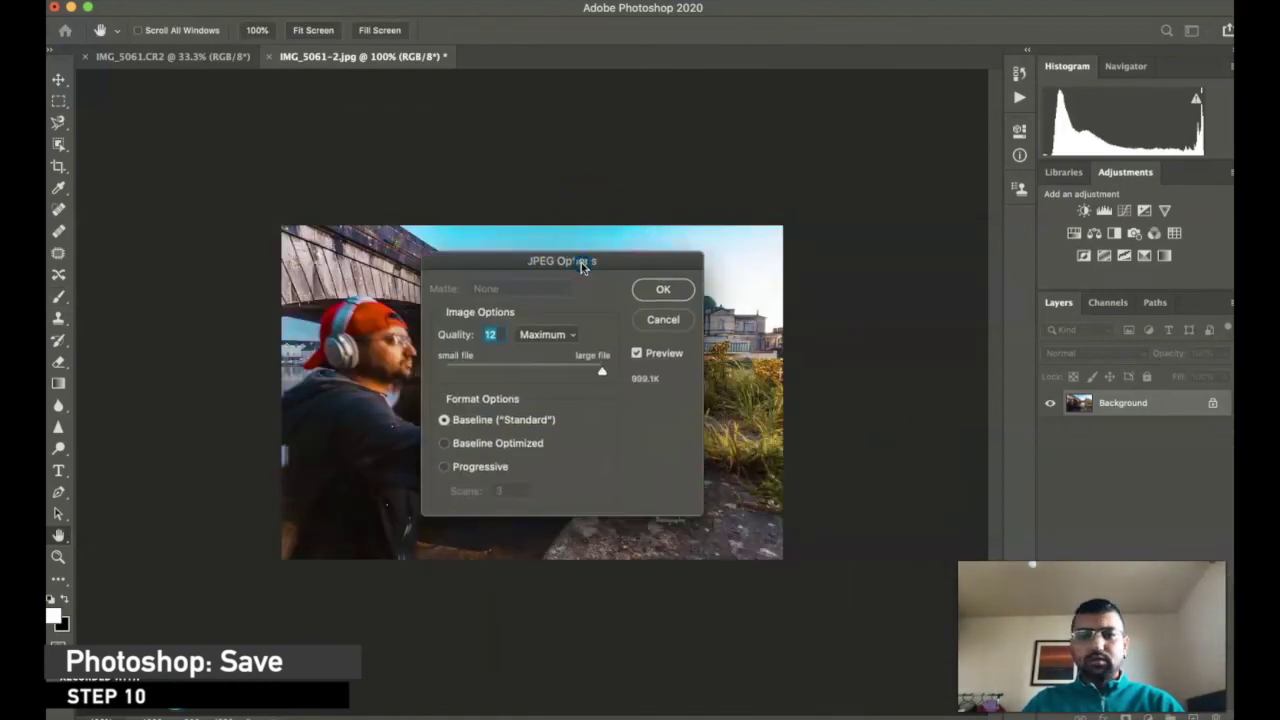
drag(580, 260, 766, 225)
click(847, 256)
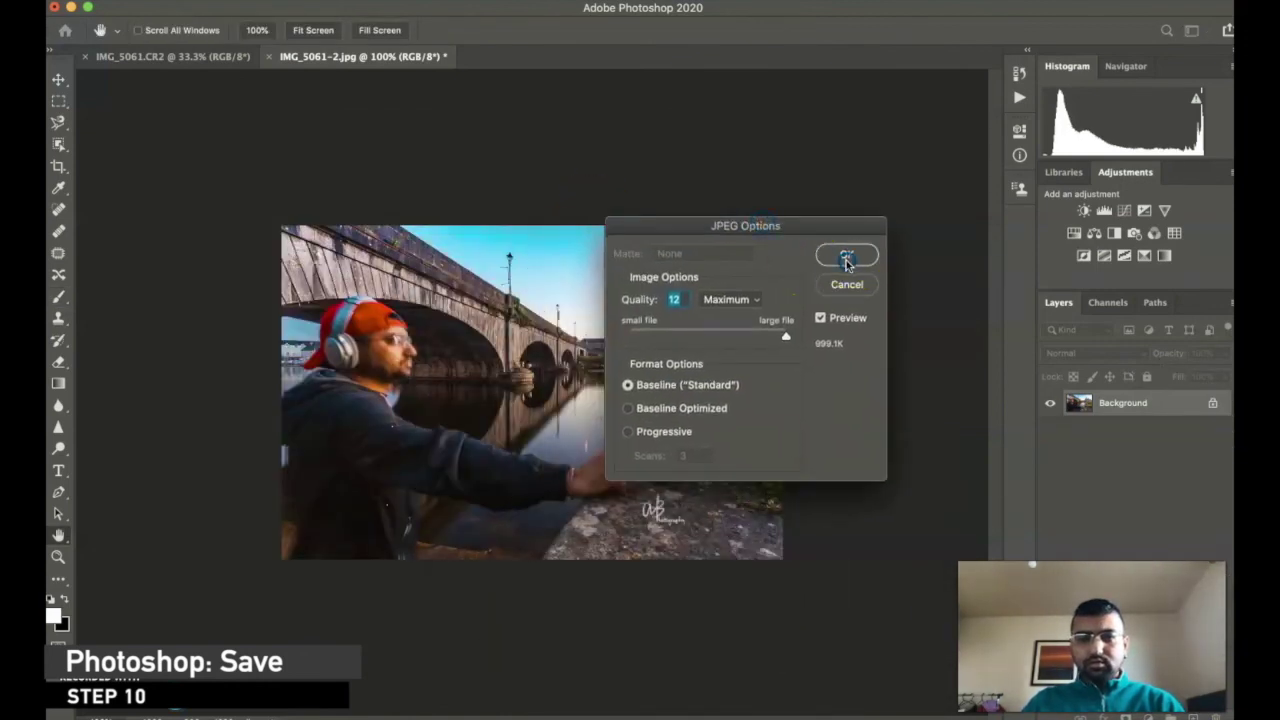
key(b)
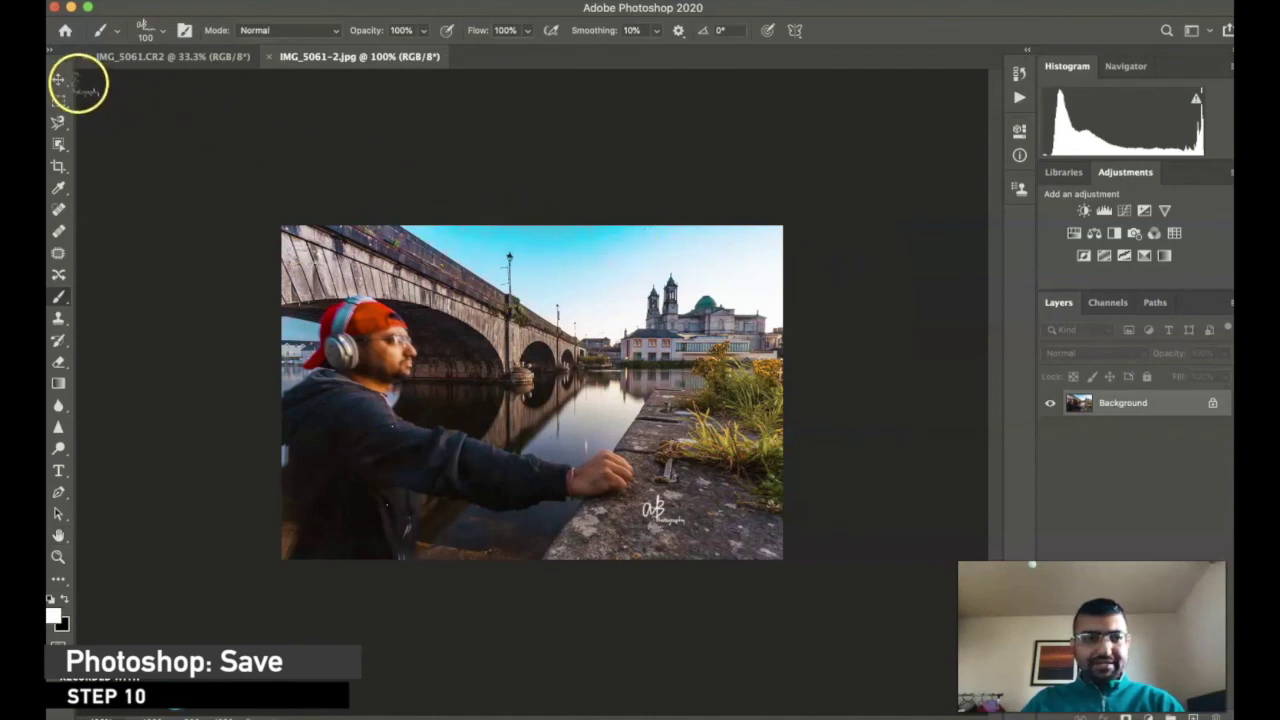
click(58, 80)
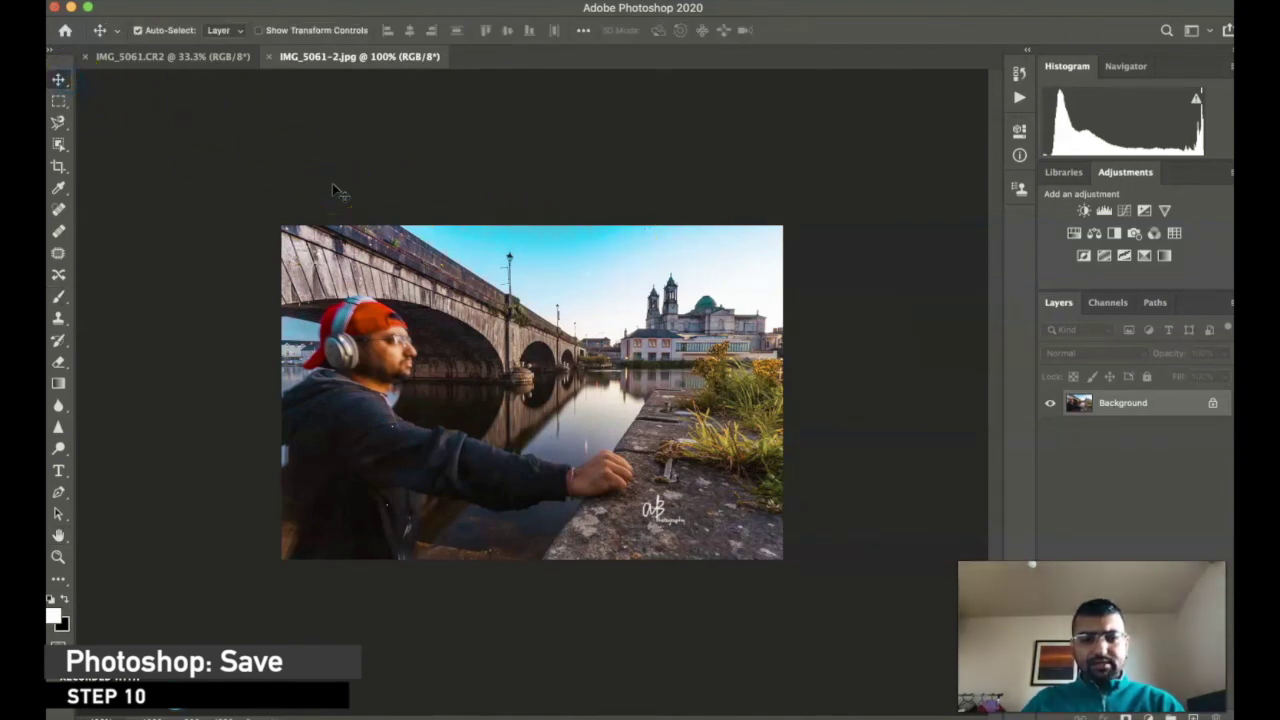